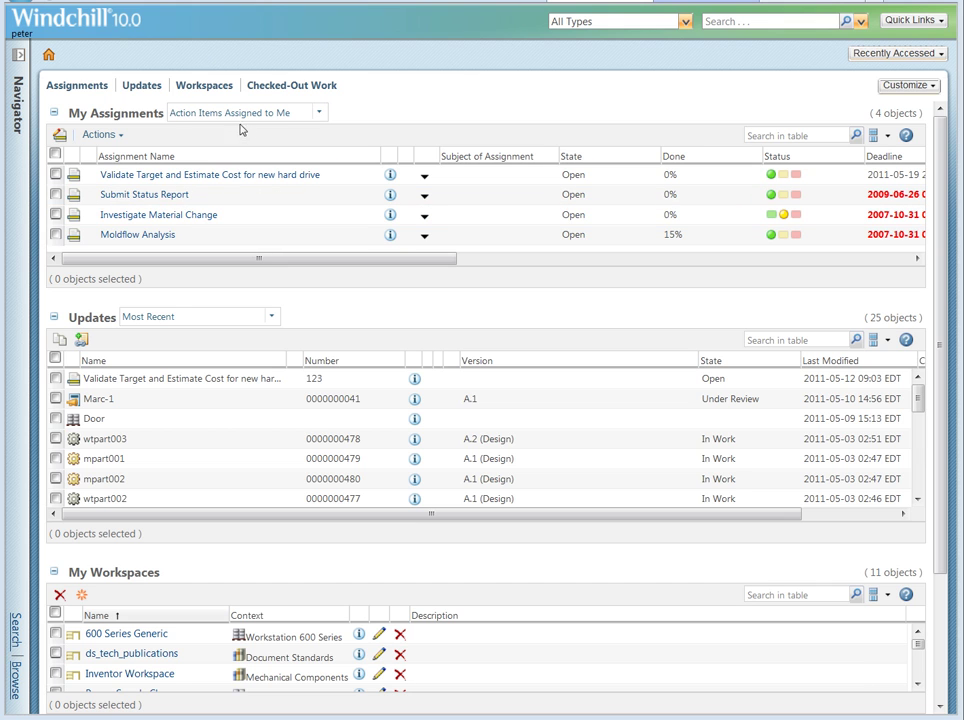
- Browse to the Workstation 625 product's folders and view the cost columns of the Design/Mechanical/Misc. folder contents
{"action": "left_click", "coordinate": [17, 85]}
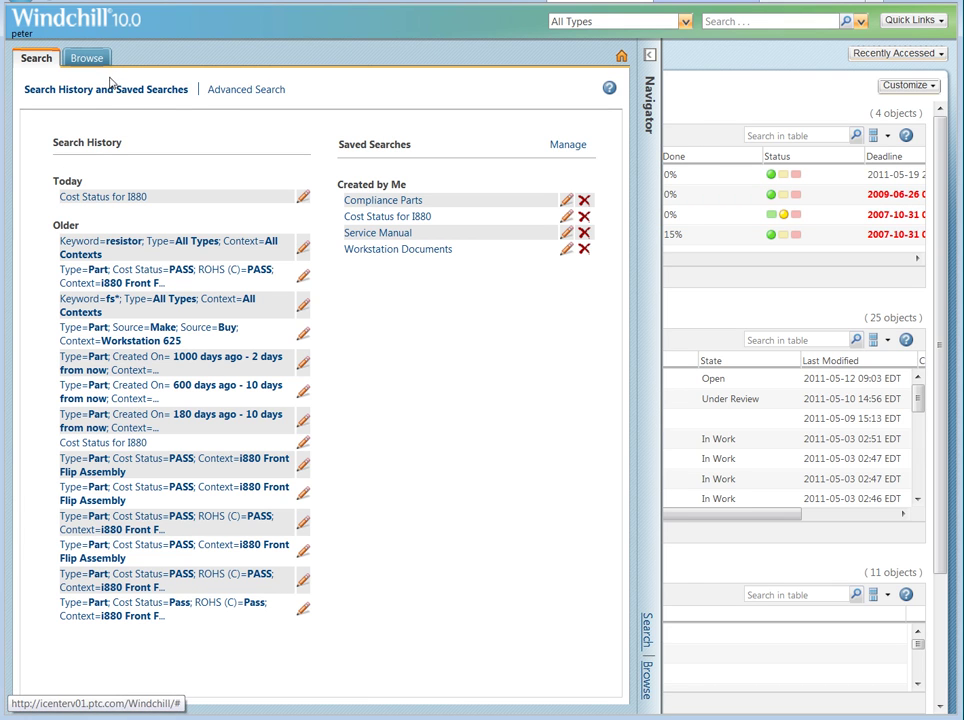
{"action": "left_click", "coordinate": [86, 57]}
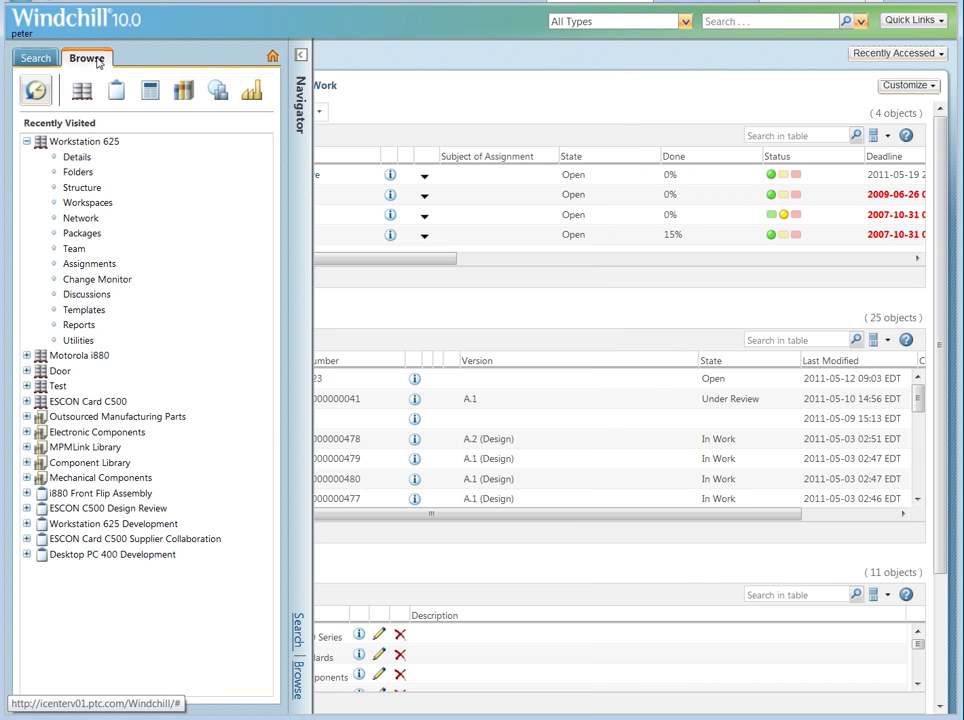
{"action": "left_click", "coordinate": [77, 173]}
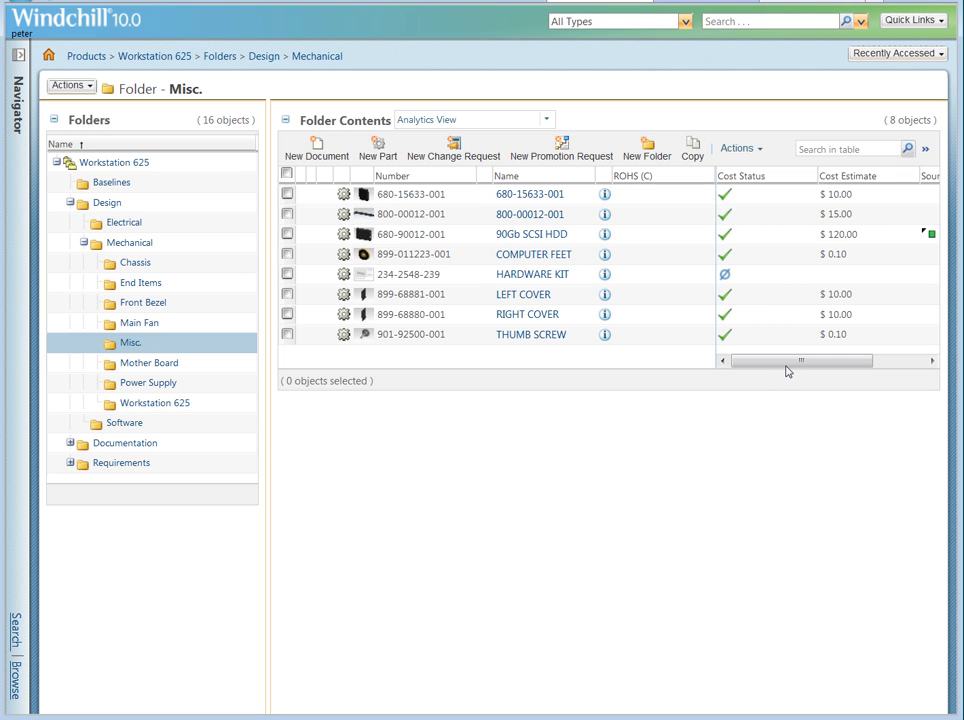
{"action": "mouse_move", "coordinate": [787, 366]}
{"action": "left_mouse_down"}
{"action": "mouse_move", "coordinate": [842, 371]}
{"action": "mouse_move", "coordinate": [800, 364]}
{"action": "left_mouse_up"}
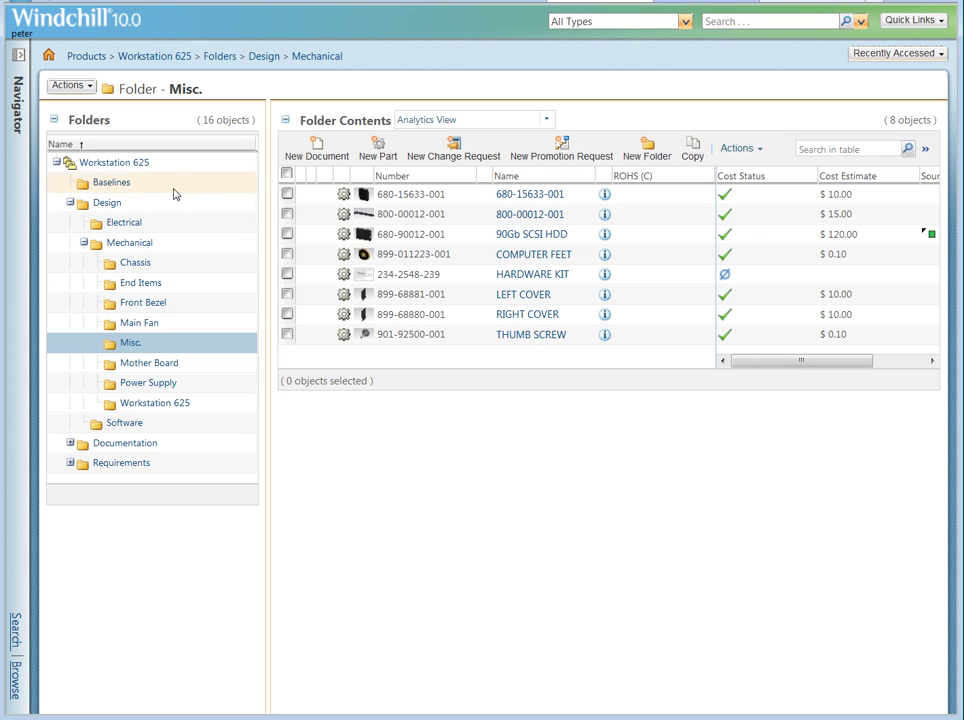
- Run the saved search "Cost Status for I880", review the cost and sourcing columns of its results, and return to the folder
{"action": "left_click", "coordinate": [18, 100]}
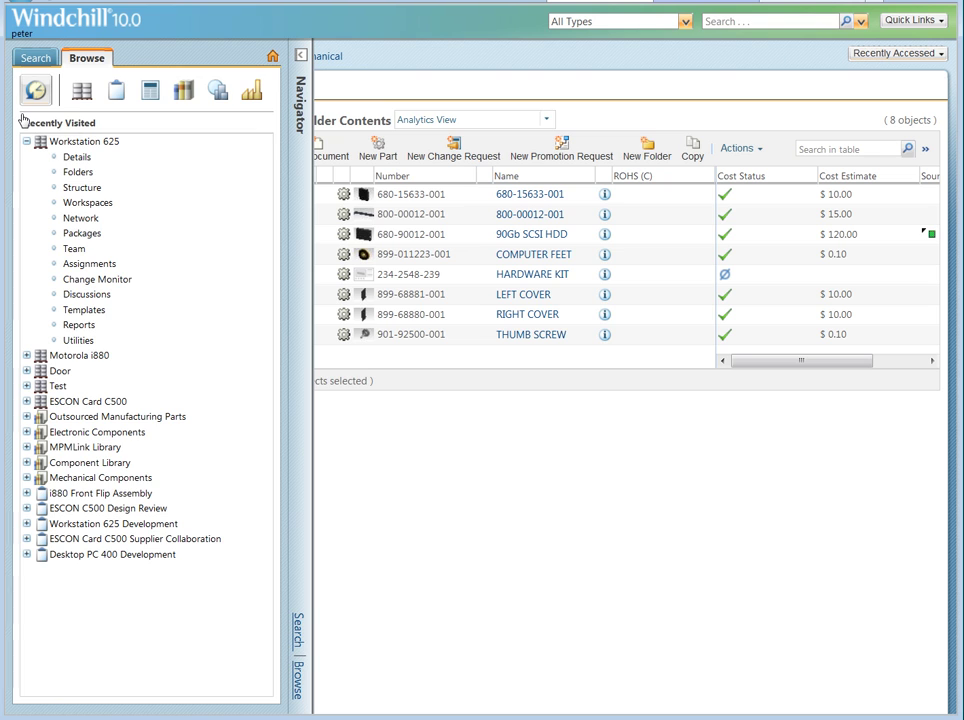
{"action": "left_click", "coordinate": [40, 57]}
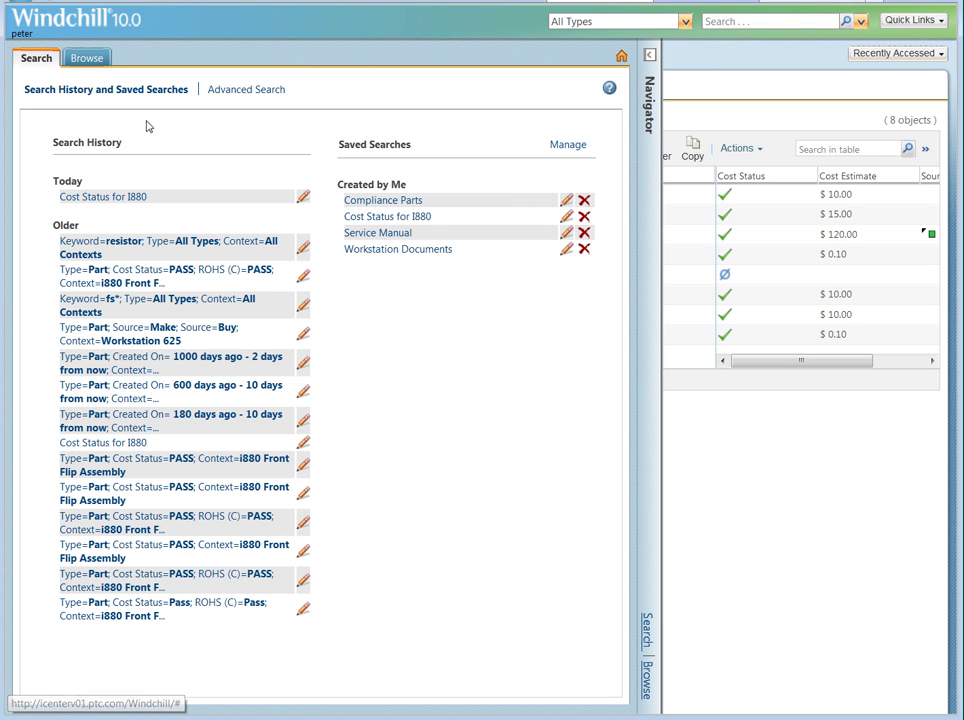
{"action": "left_click", "coordinate": [408, 217]}
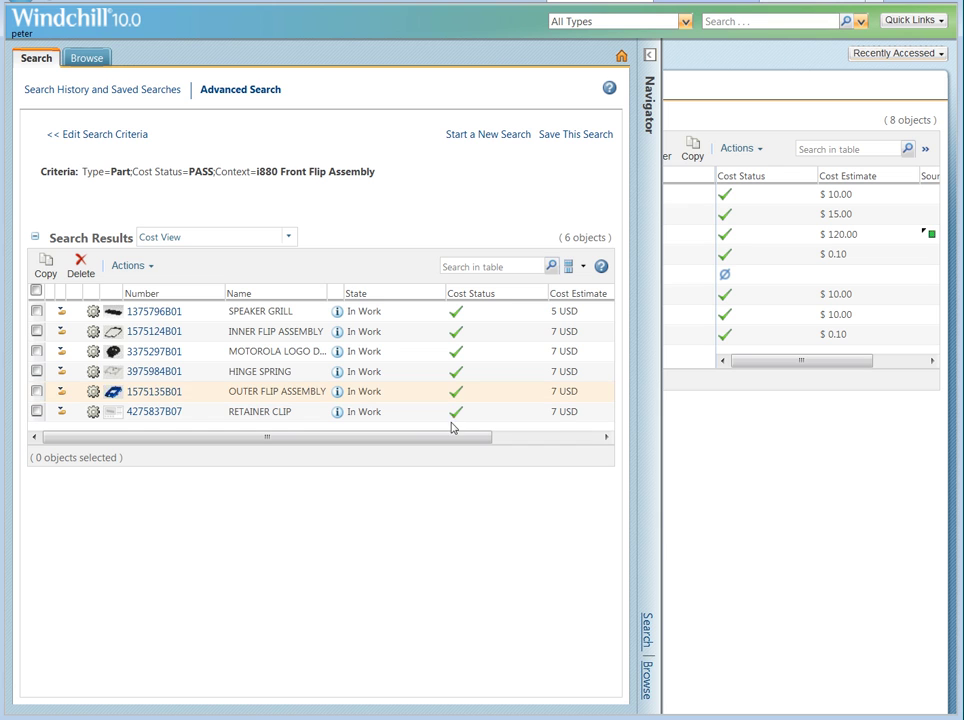
{"action": "left_click_drag", "start_coordinate": [420, 443], "coordinate": [540, 449]}
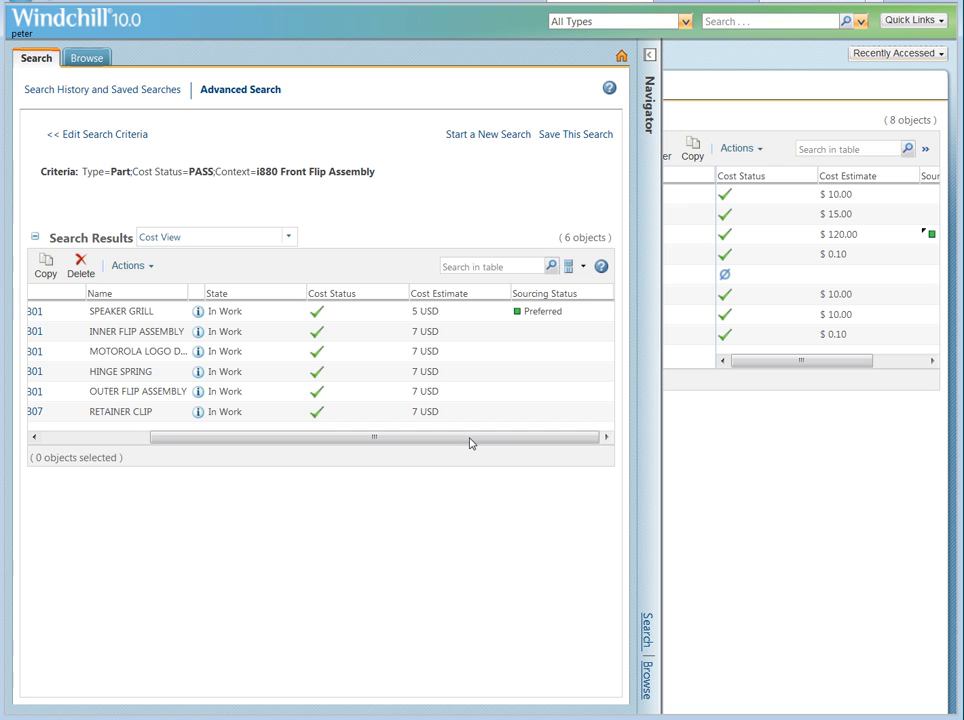
{"action": "left_click_drag", "start_coordinate": [471, 443], "coordinate": [273, 435]}
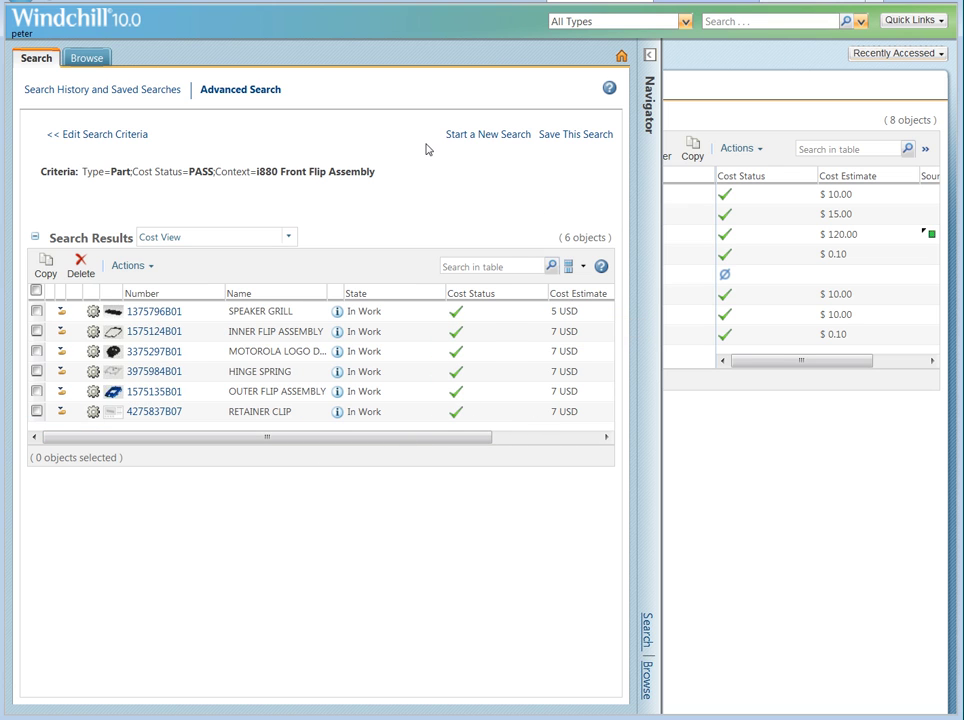
{"action": "left_click", "coordinate": [650, 54]}
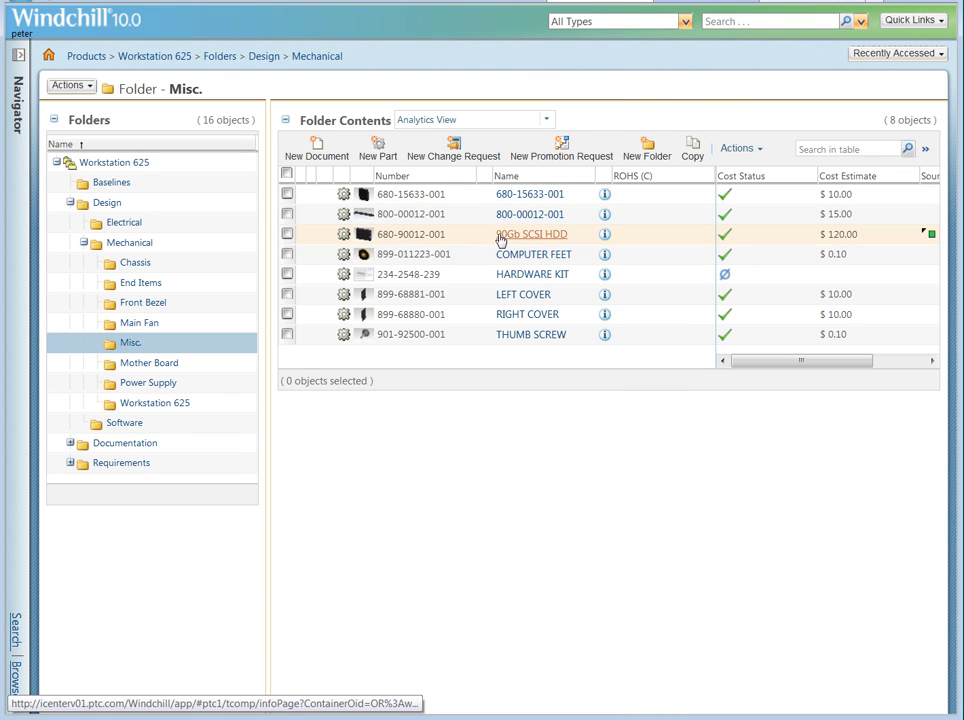
- Open the 90Gb SCSI HDD part's information page, rotate its 3D preview, and show its product analytics
{"action": "left_click", "coordinate": [605, 234]}
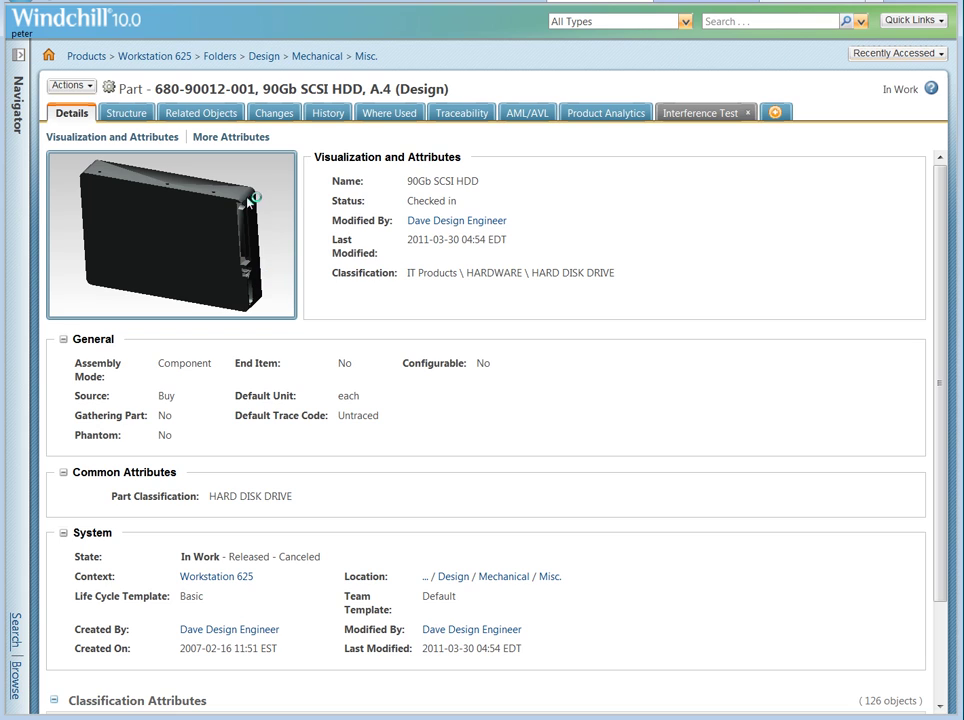
{"action": "middle_click_drag", "start_coordinate": [252, 196], "coordinate": [185, 188]}
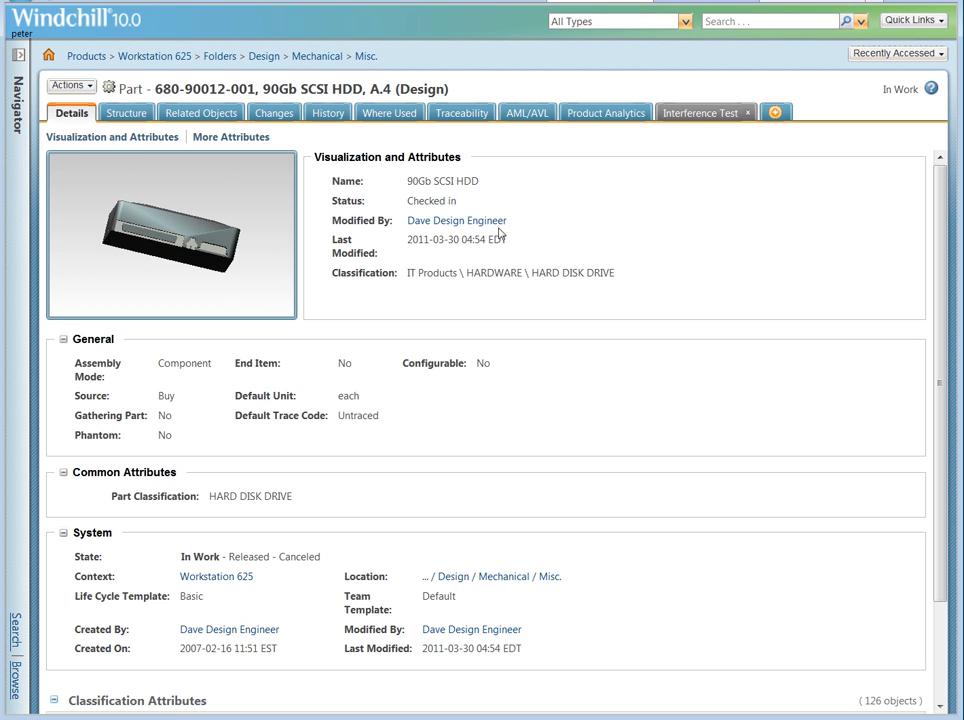
{"action": "left_click", "coordinate": [606, 115]}
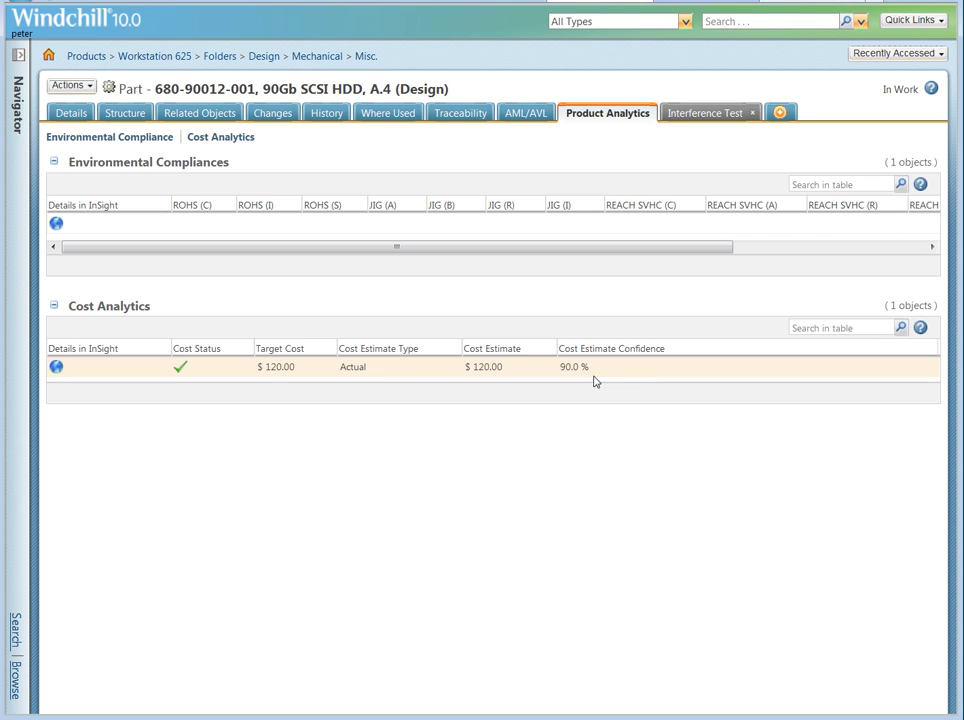
- Open the part's cost analytics details in InSight and show its cost information
{"action": "left_click", "coordinate": [58, 370]}
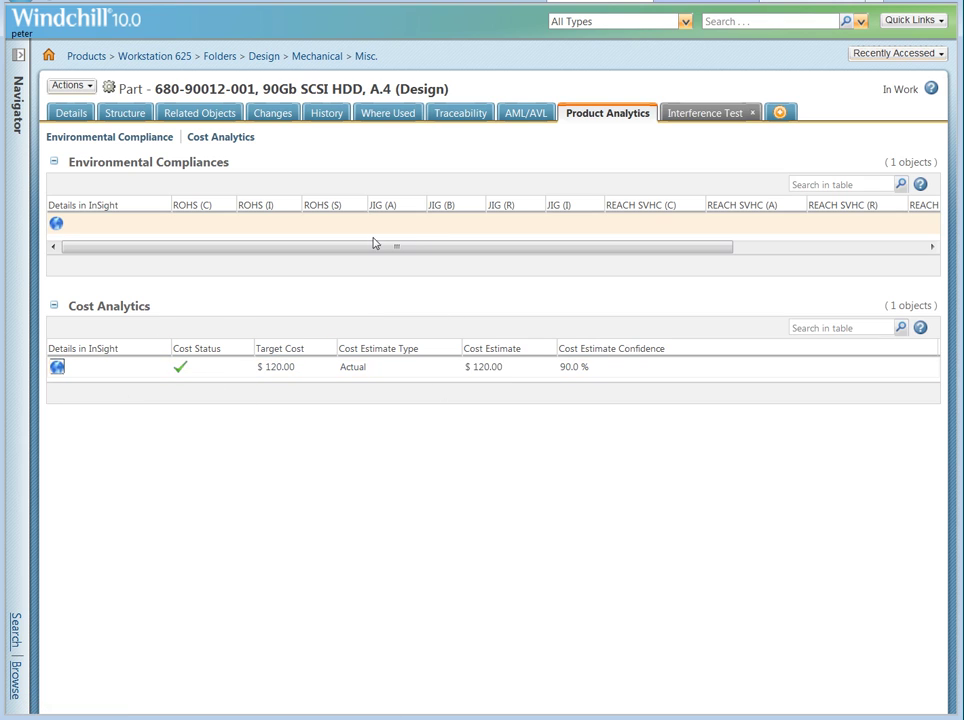
{"action": "left_click", "coordinate": [57, 368]}
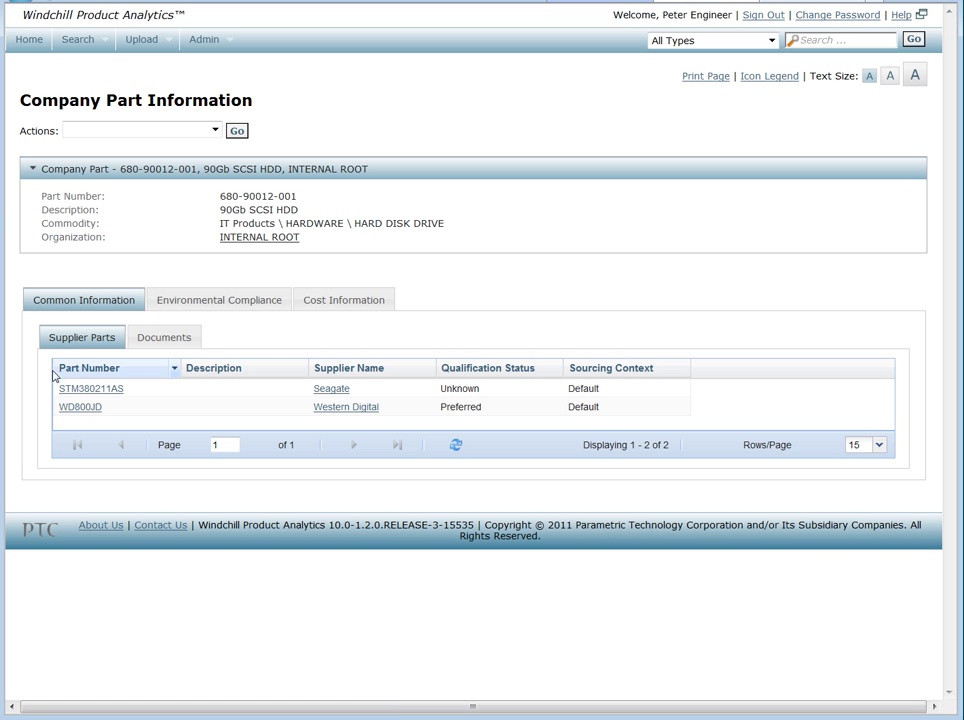
{"action": "left_click", "coordinate": [330, 306]}
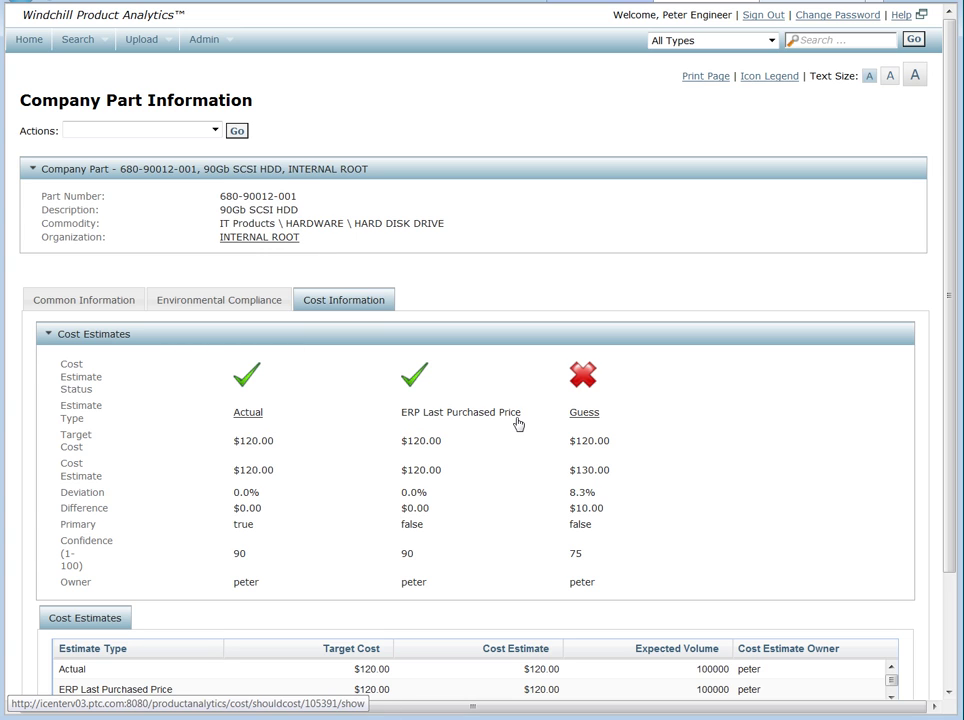
- Manage the part's cost estimates, making the Guess estimate primary, and preview and submit the change
{"action": "left_click", "coordinate": [214, 130]}
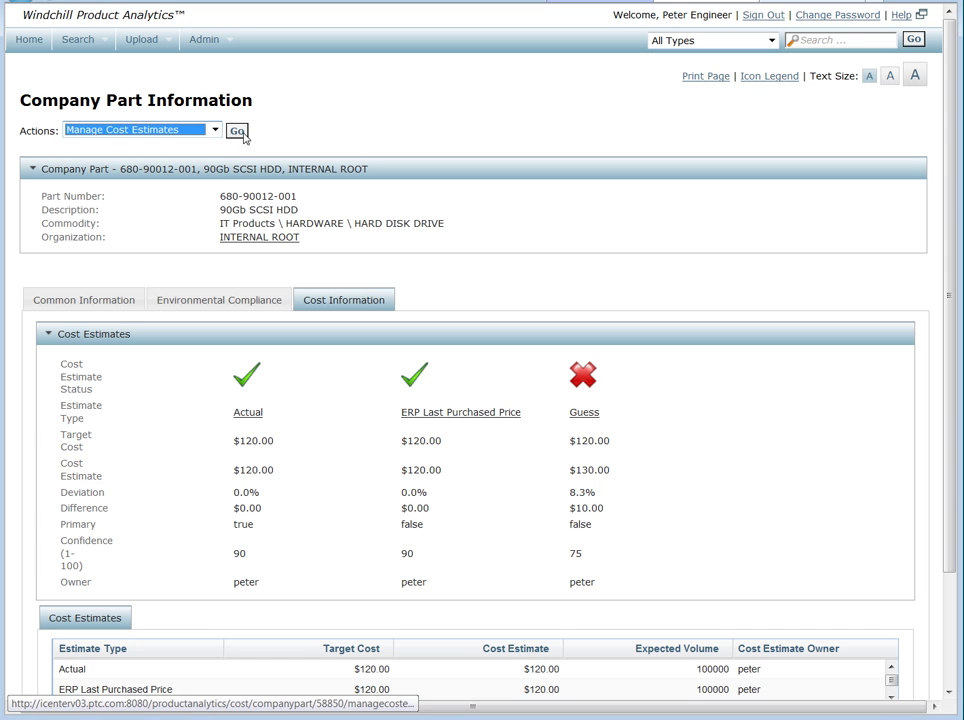
{"action": "left_click", "coordinate": [239, 132]}
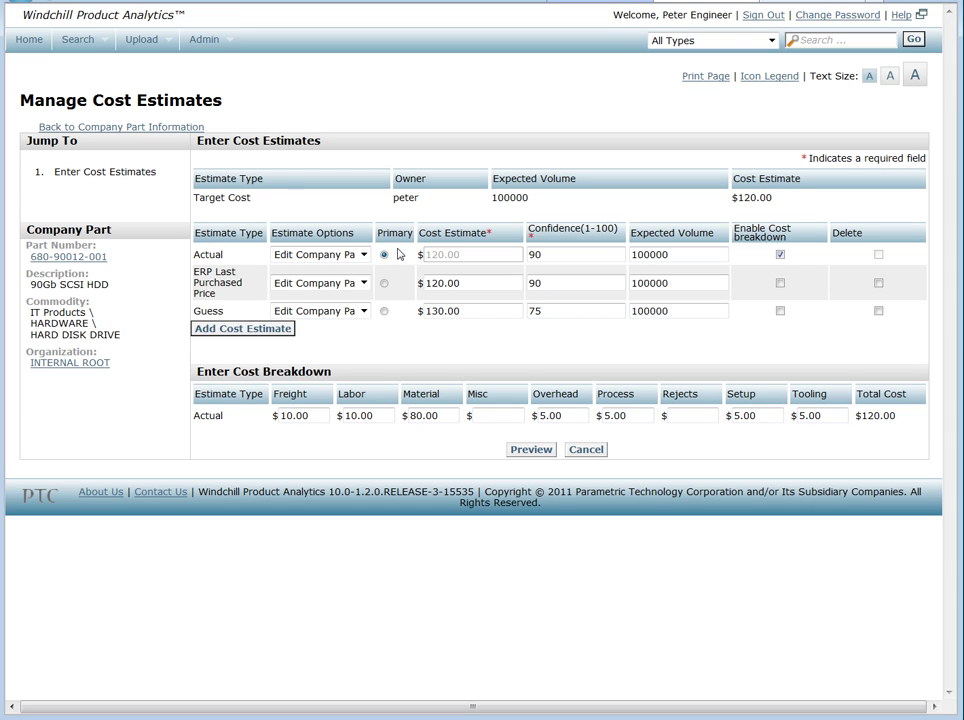
{"action": "left_click", "coordinate": [385, 312]}
{"action": "left_click", "coordinate": [531, 450]}
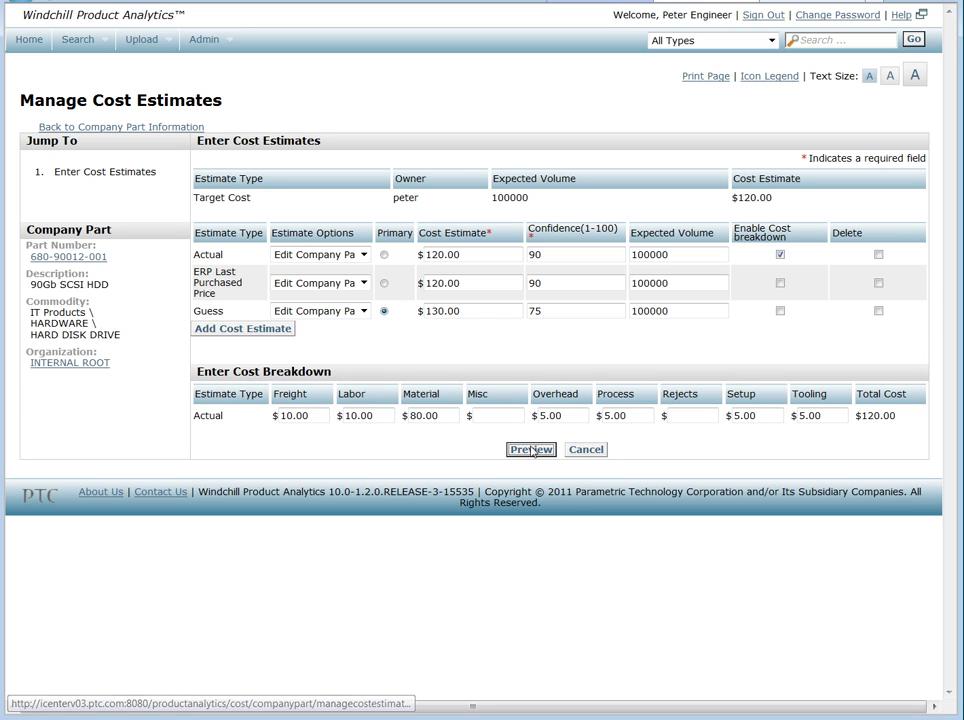
{"action": "left_click", "coordinate": [527, 314]}
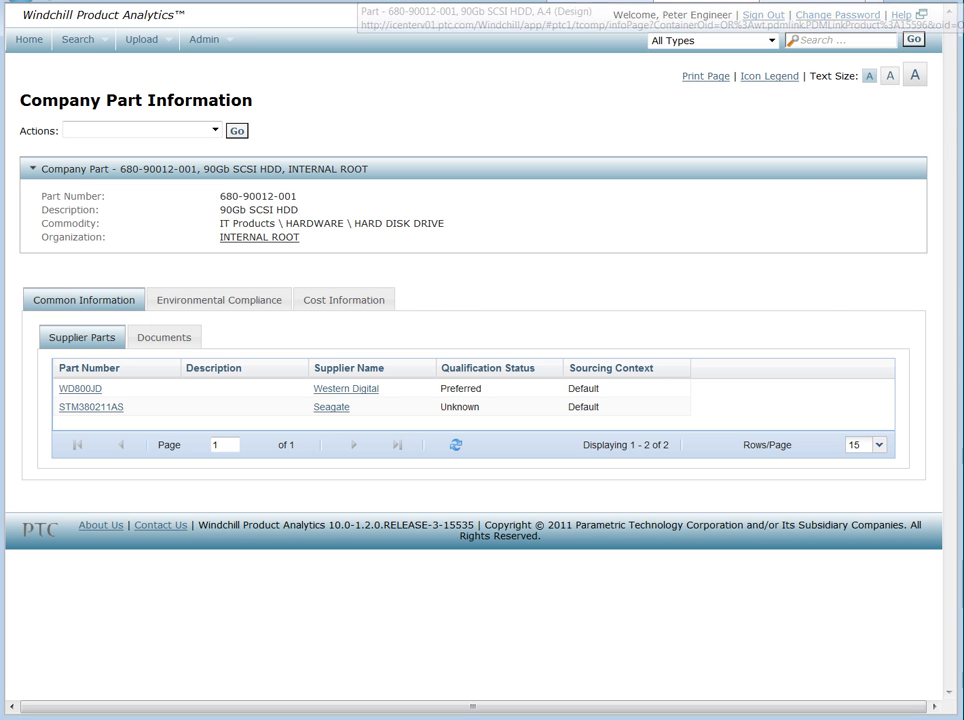
- Switch back to the Windchill part page and refresh it to check the part's updated cost analytics
{"action": "left_click", "coordinate": [452, 1]}
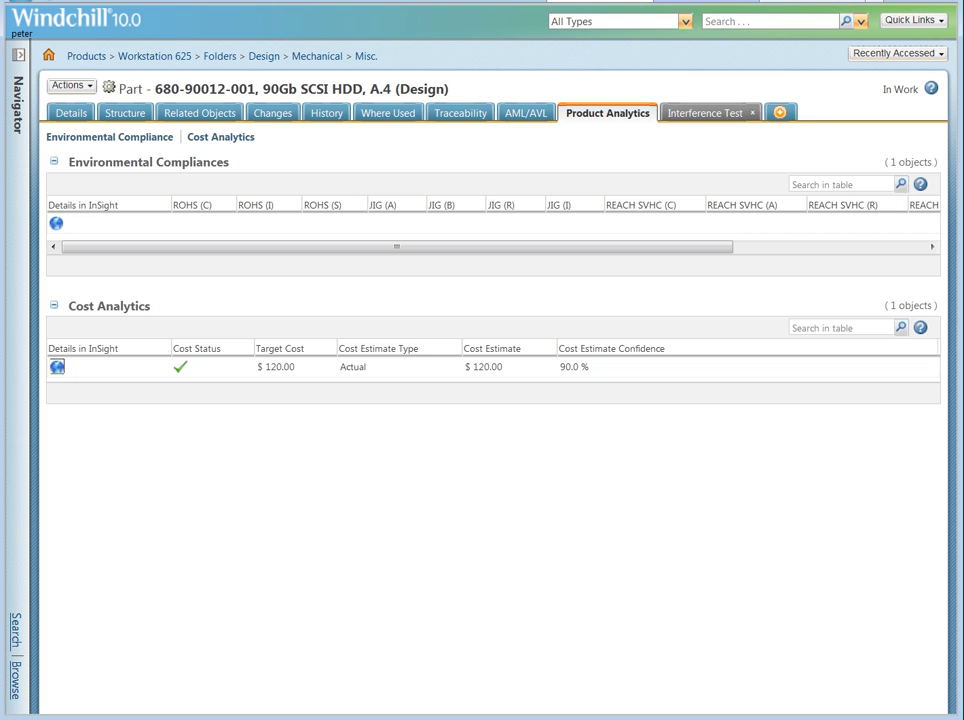
{"action": "key", "text": "F5"}
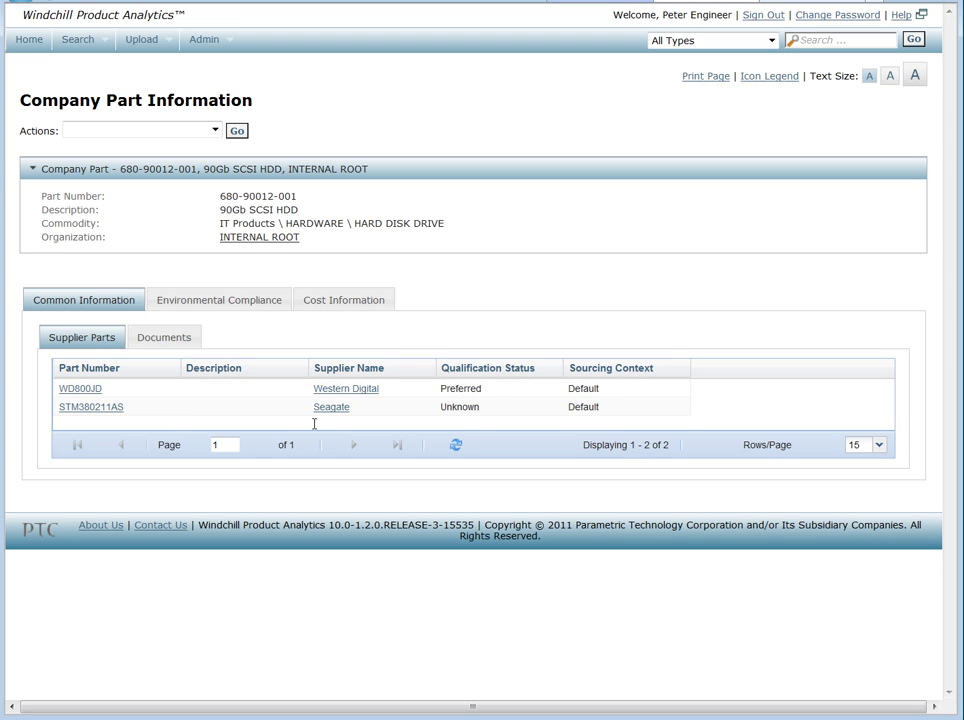
{"action": "left_click", "coordinate": [601, 1]}
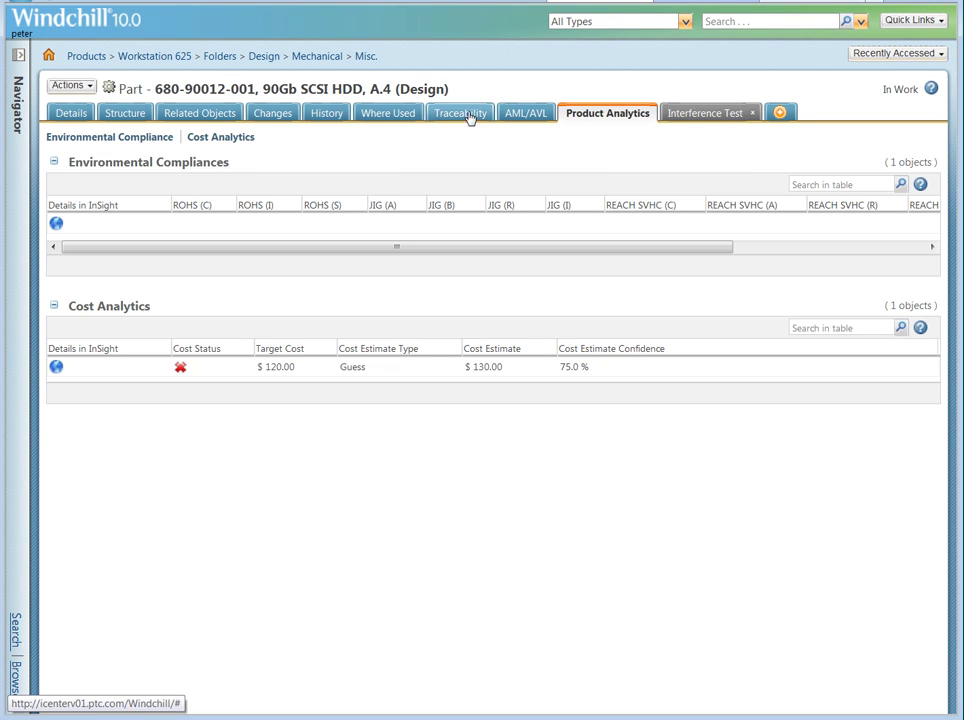
- Set the manufacturer sourcing status of the Seagate part STM380211AS to Preferred in the part's AML/AVL
{"action": "left_click", "coordinate": [521, 113]}
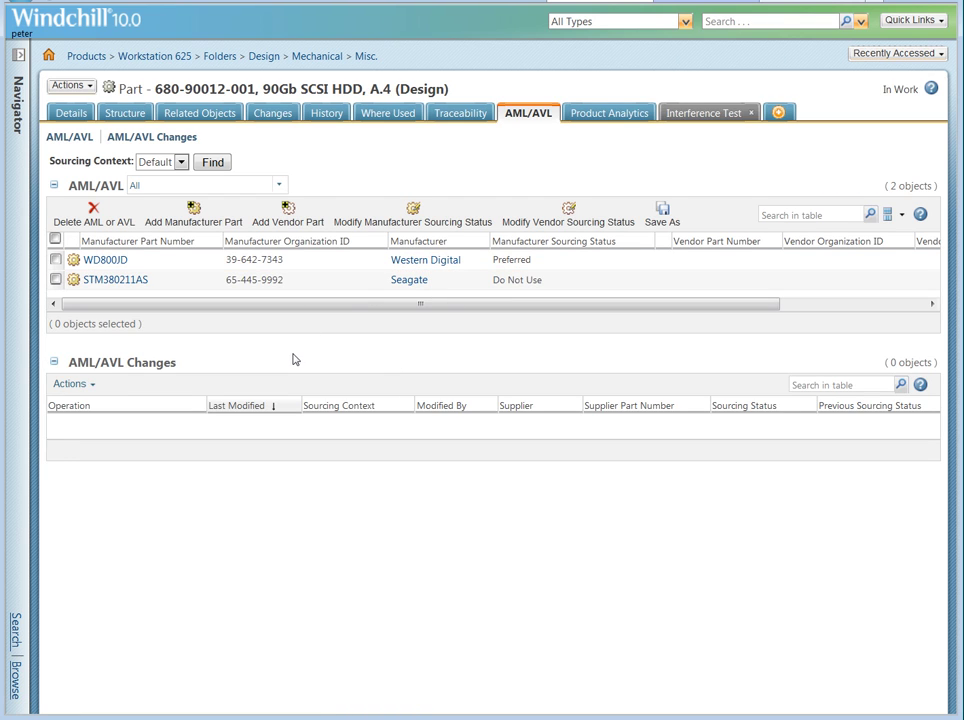
{"action": "left_click", "coordinate": [56, 280]}
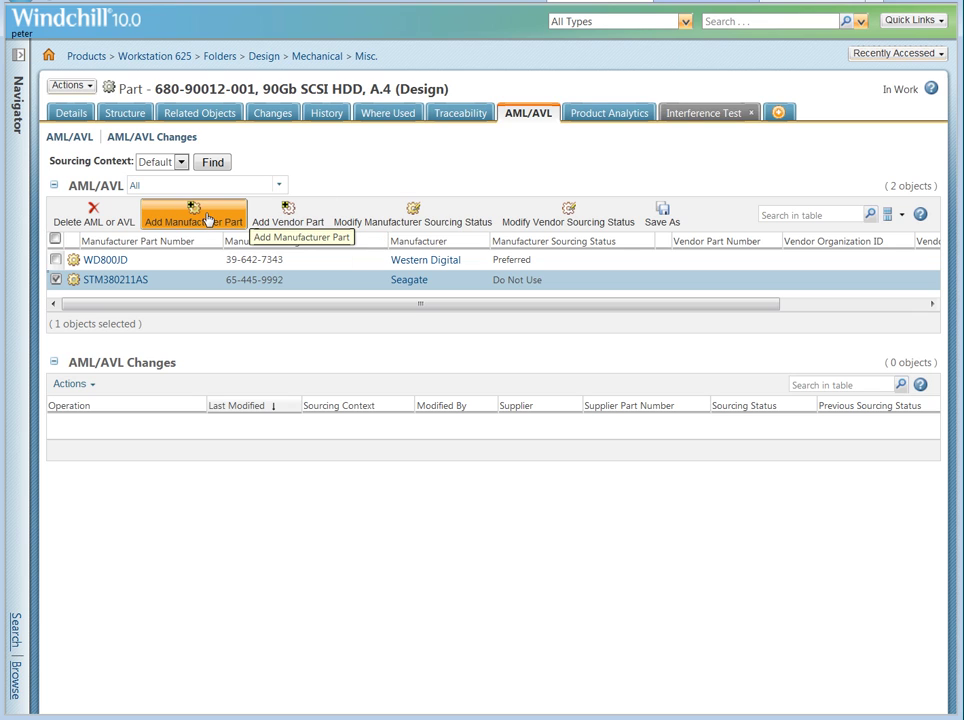
{"action": "left_click", "coordinate": [414, 212]}
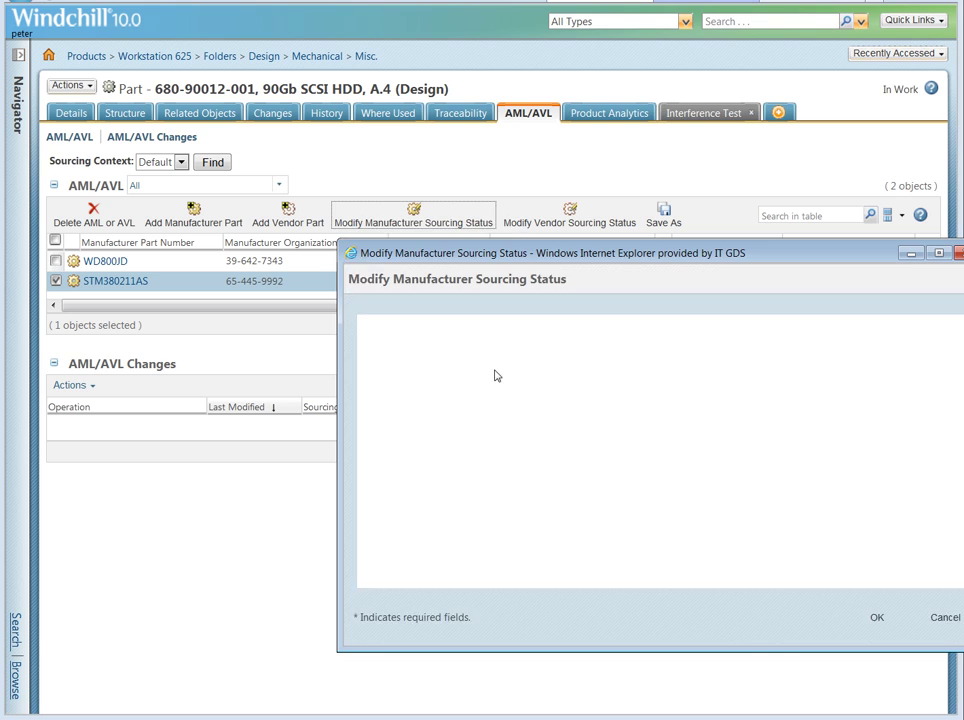
{"action": "left_click", "coordinate": [497, 389]}
{"action": "left_click", "coordinate": [498, 433]}
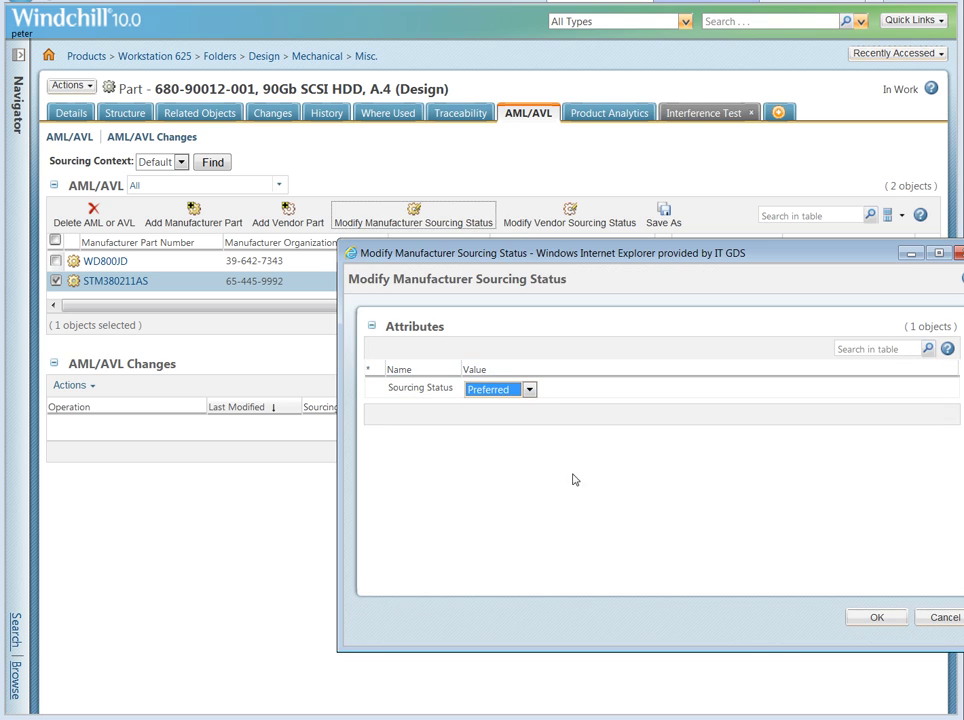
{"action": "left_click", "coordinate": [880, 617]}
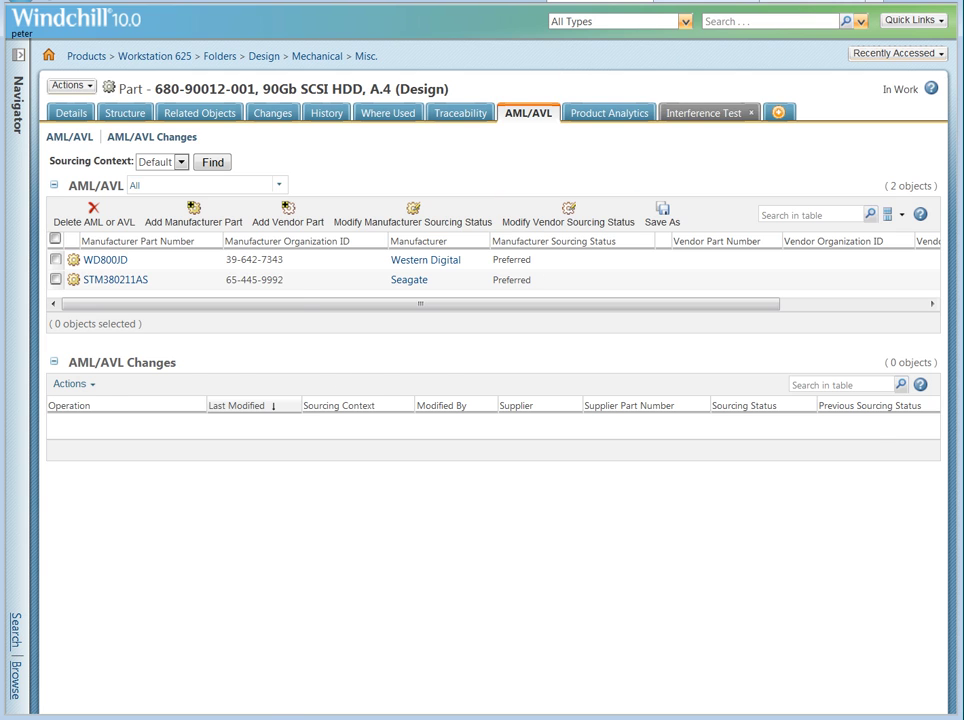
- Switch to Windchill Product Analytics and check the supplier parts' qualification status and the part's cost information
{"action": "left_click", "coordinate": [645, 112]}
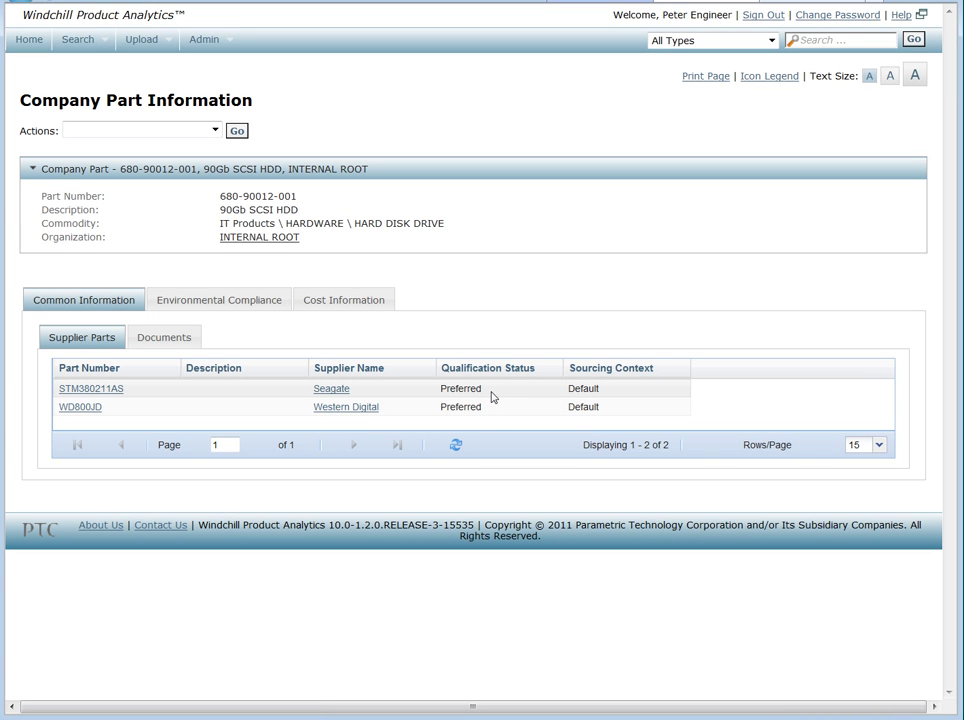
{"action": "left_click", "coordinate": [352, 300]}
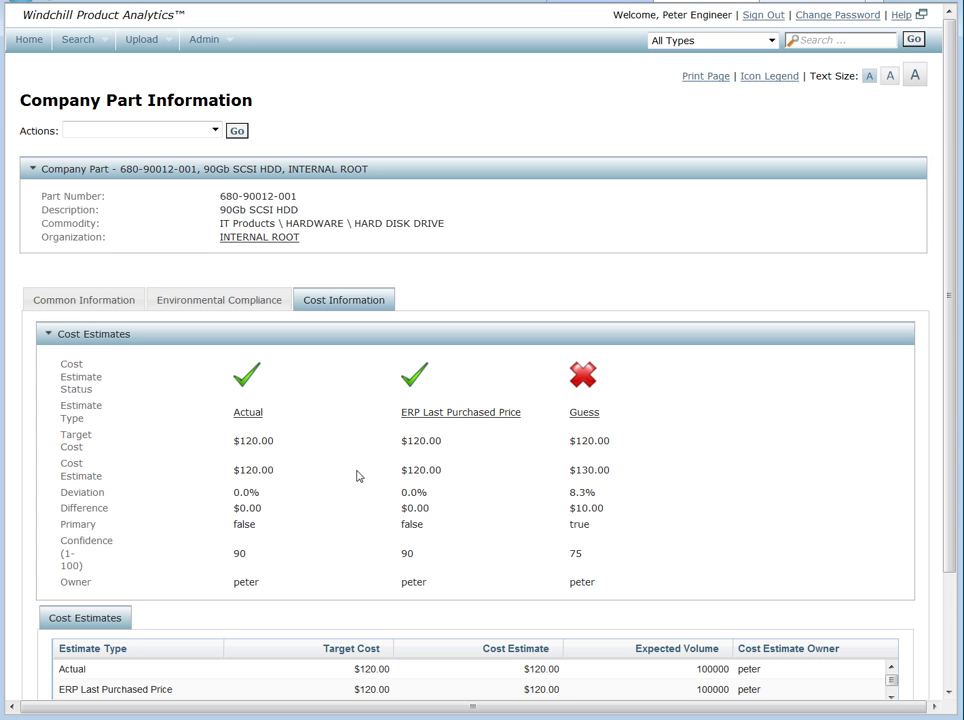
- Select ForecastCost.txt as a file for upload and set its upload option to COST DATA
{"action": "left_click", "coordinate": [166, 44]}
{"action": "left_click", "coordinate": [163, 63]}
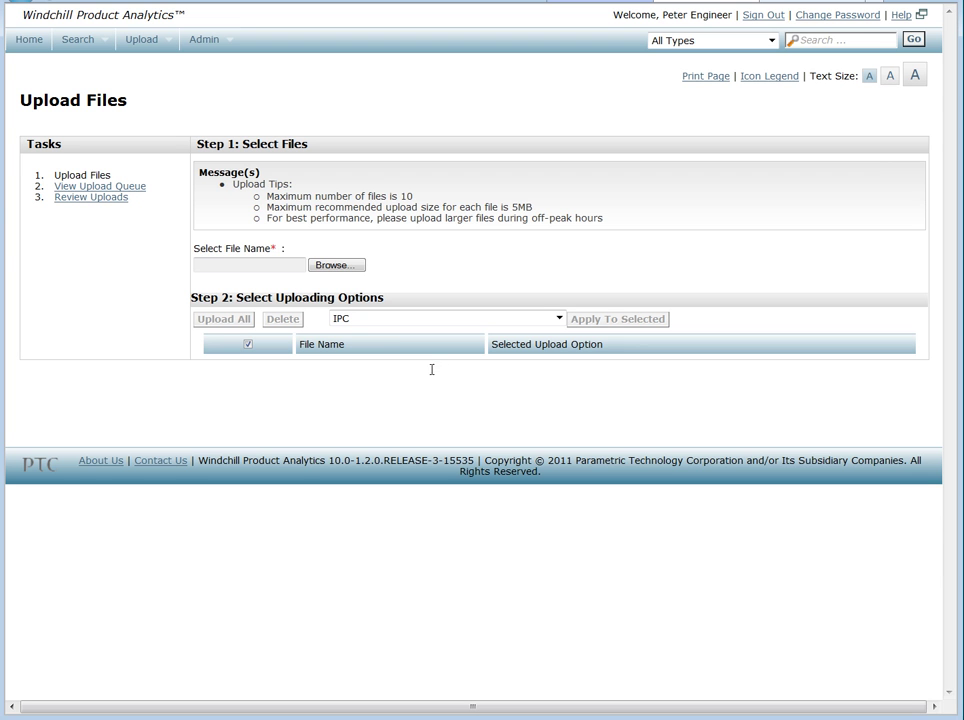
{"action": "left_click", "coordinate": [336, 265]}
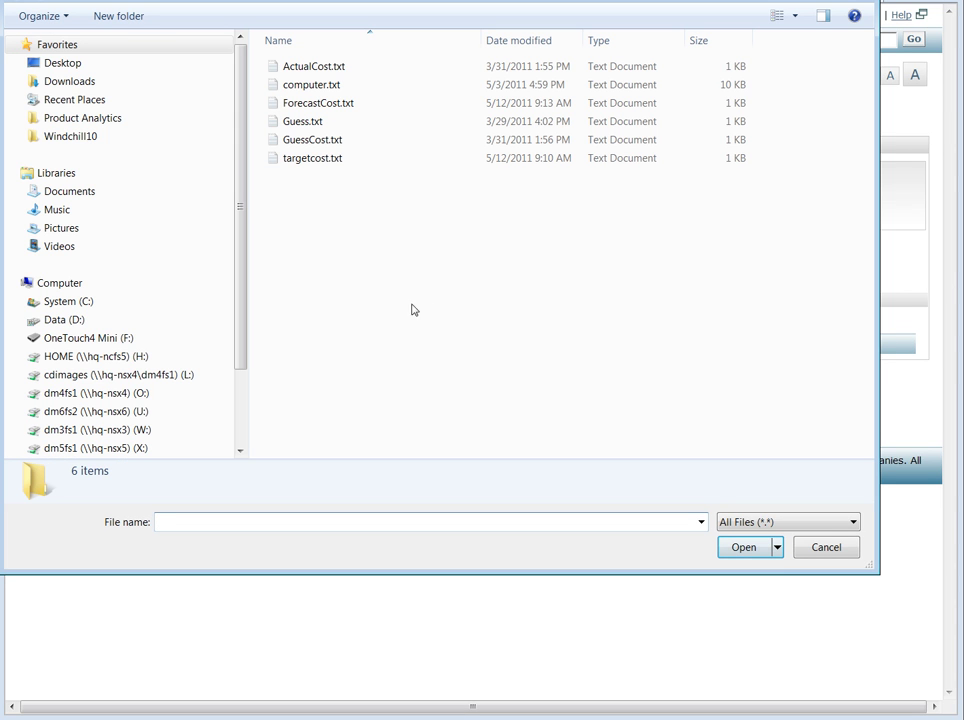
{"action": "left_click", "coordinate": [340, 103]}
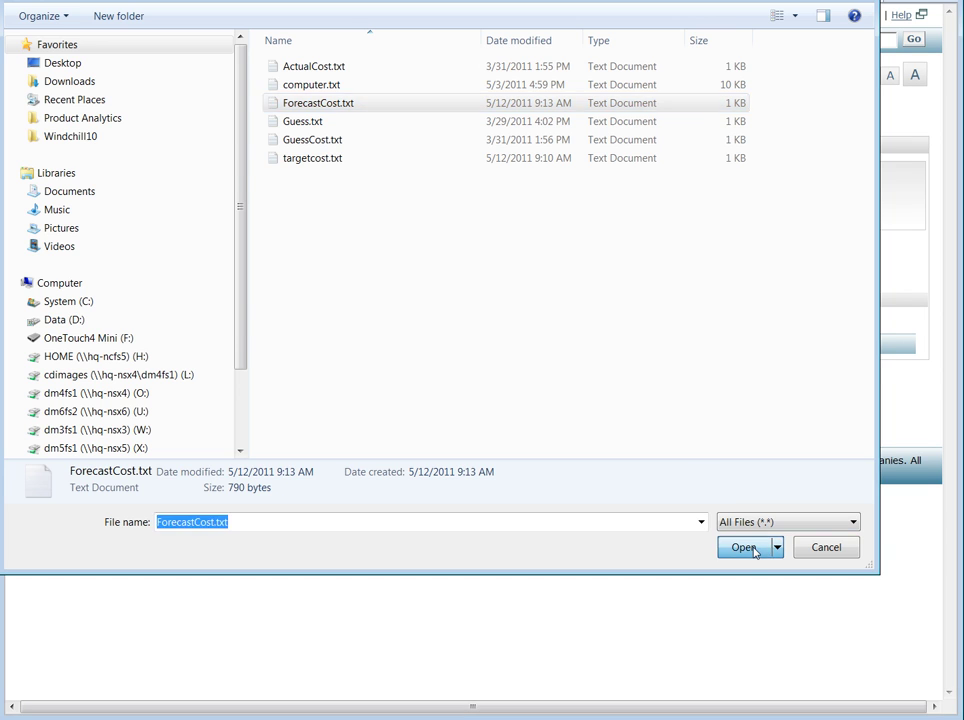
{"action": "left_click", "coordinate": [754, 550]}
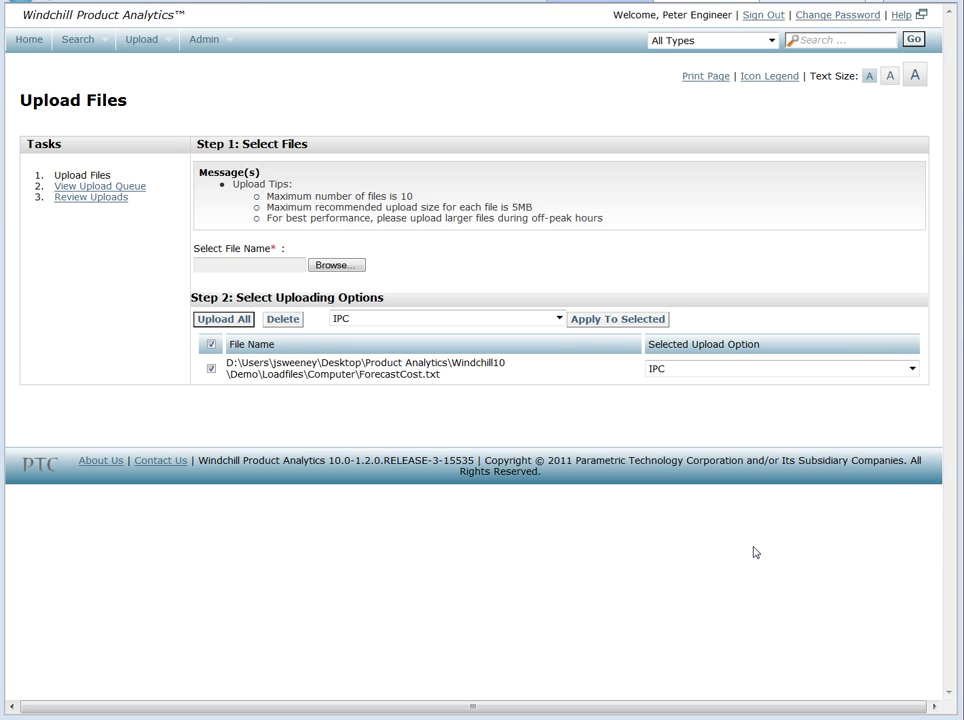
{"action": "left_click", "coordinate": [686, 372]}
{"action": "left_click", "coordinate": [688, 419]}
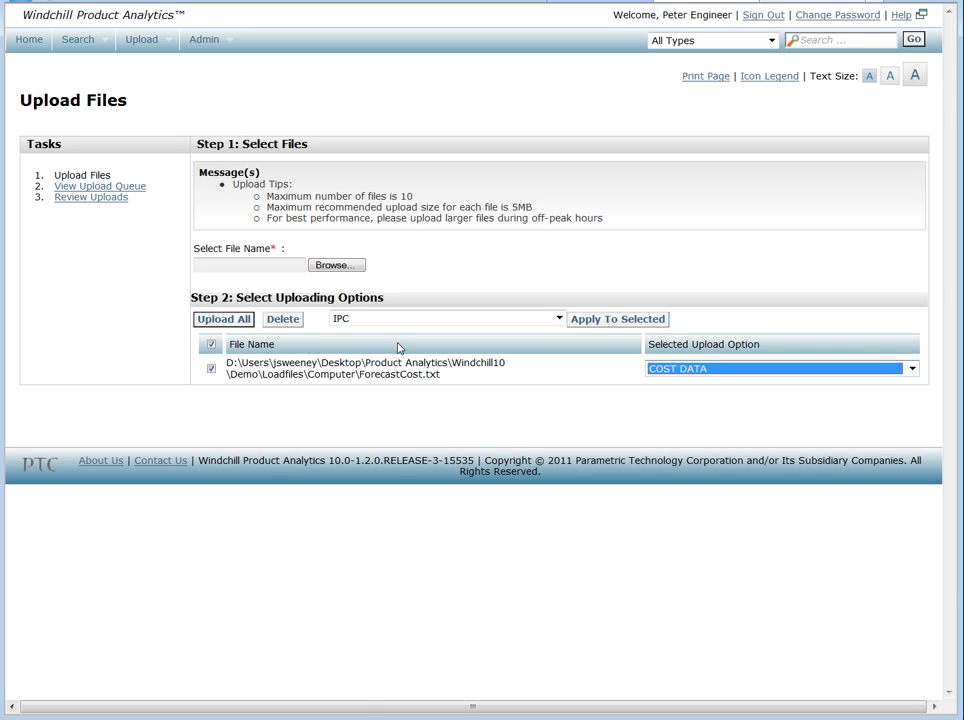
- Upload ForecastCost.txt and refresh the upload queue to check its processing status
{"action": "left_click", "coordinate": [223, 320]}
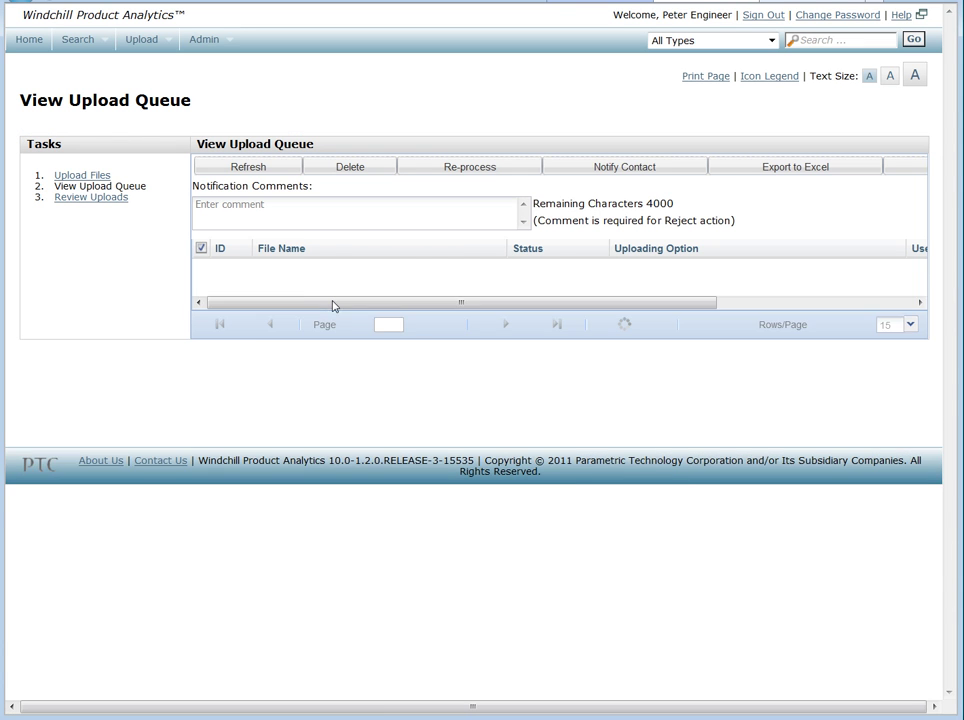
{"action": "left_click", "coordinate": [265, 171]}
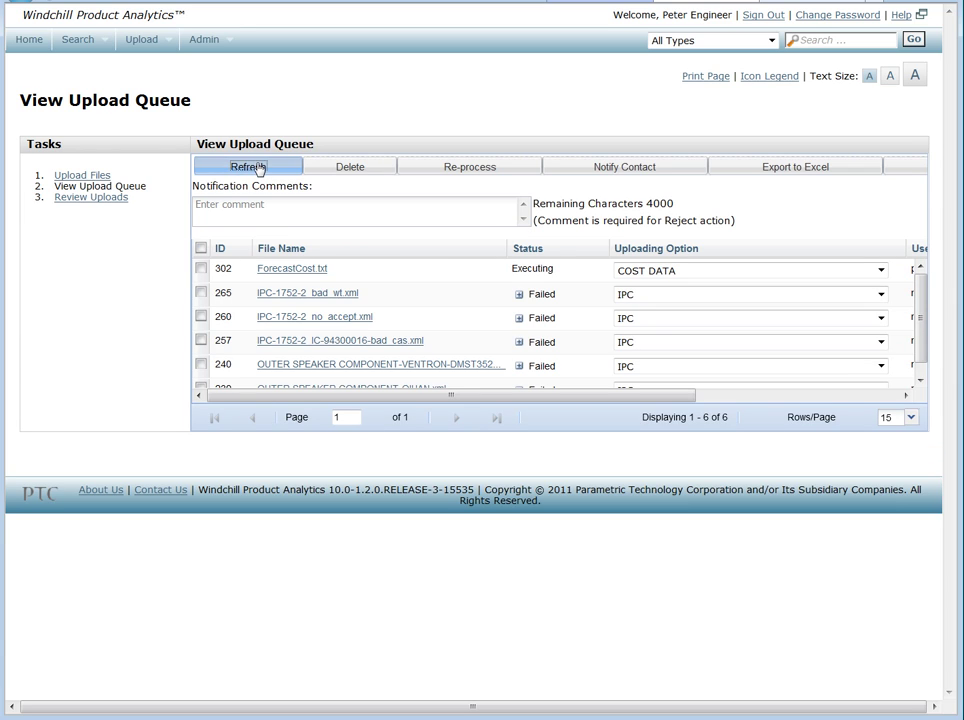
{"action": "left_click", "coordinate": [254, 172]}
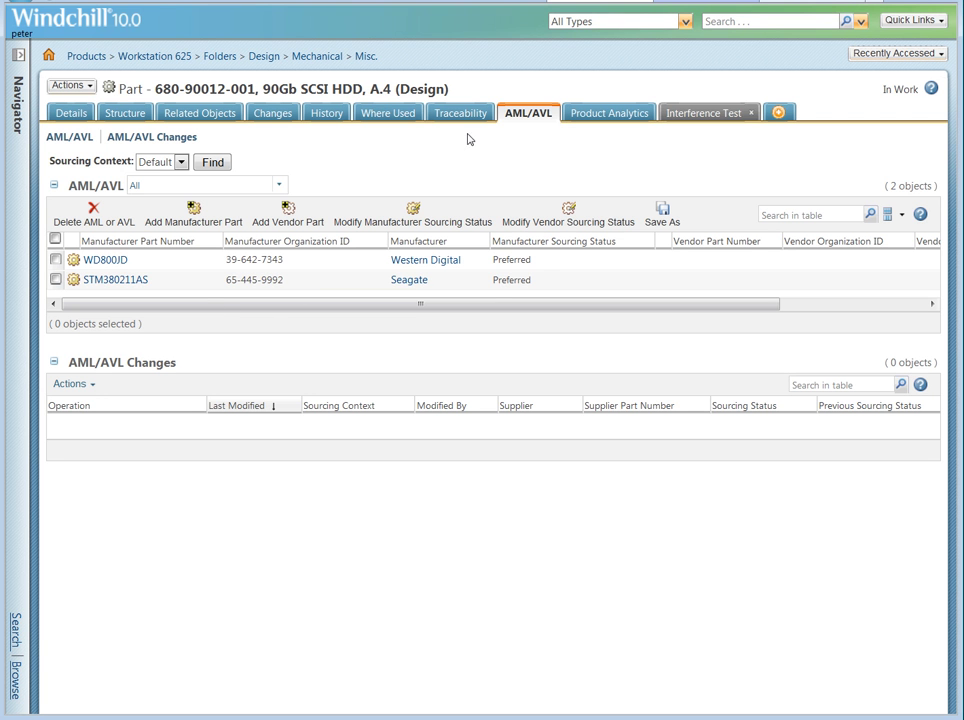
- Switch to Windchill, open the 90Gb SCSI HDD's cost analytics details in Product Analytics, and review its cost estimates
{"action": "left_click", "coordinate": [632, 117]}
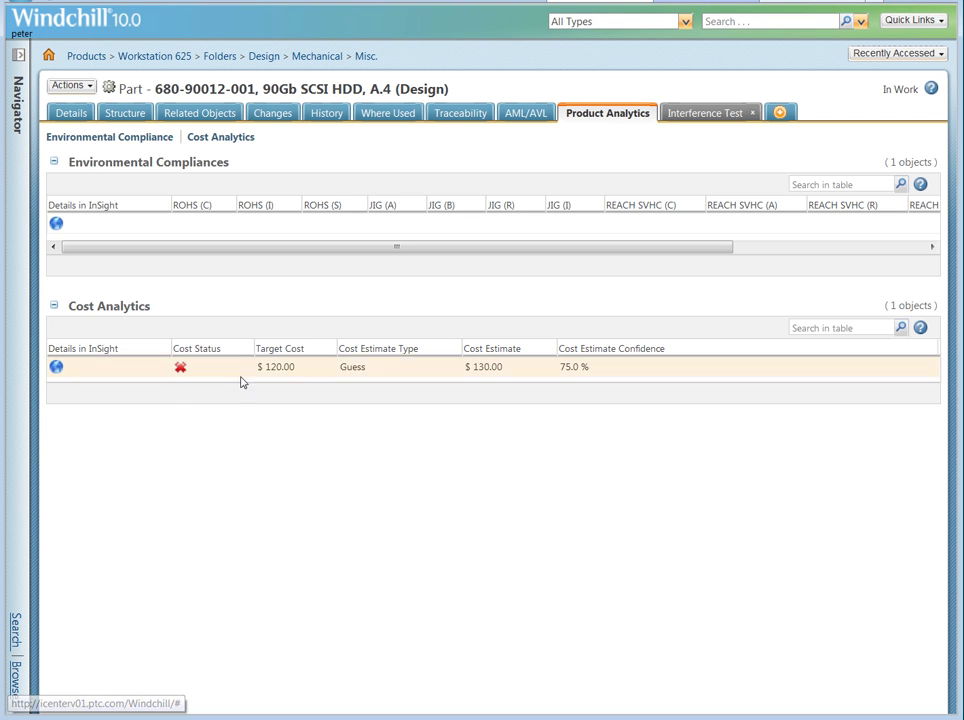
{"action": "left_click", "coordinate": [57, 369]}
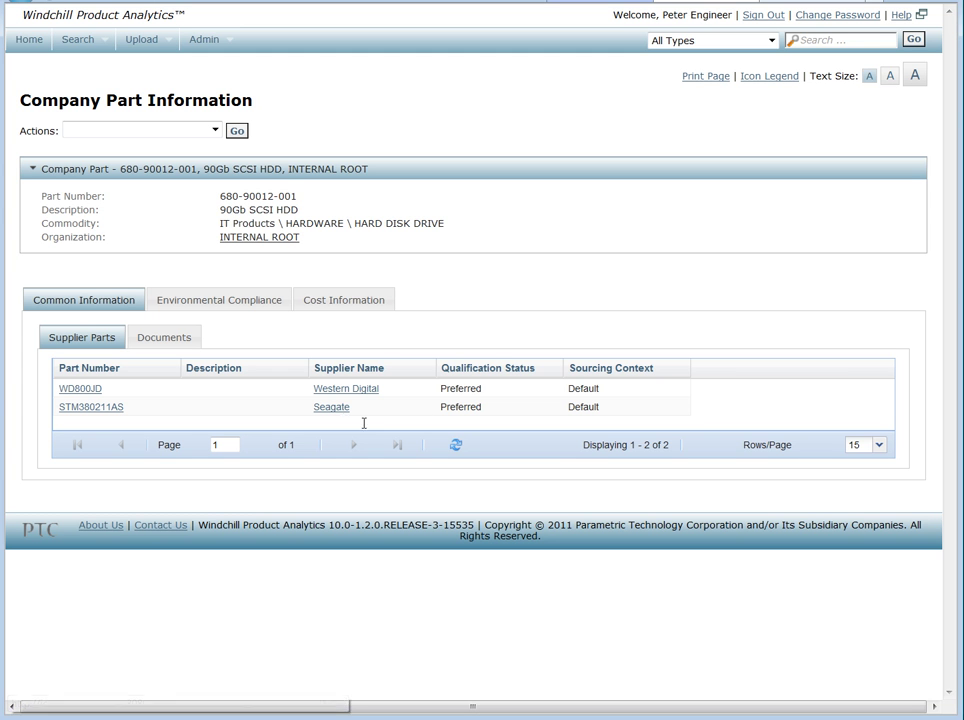
{"action": "left_click", "coordinate": [333, 302]}
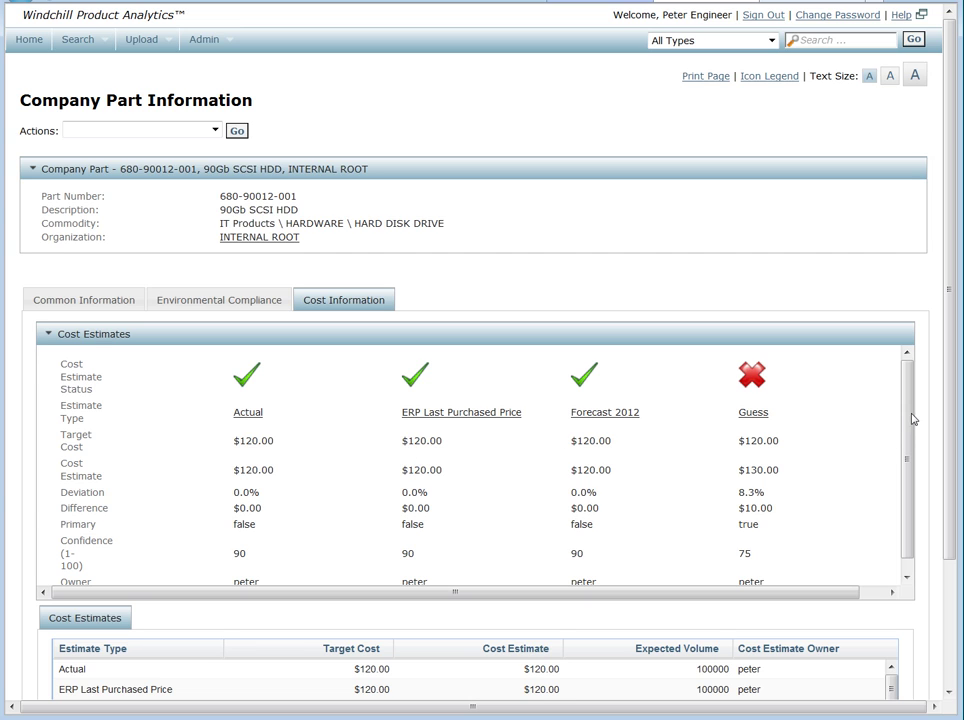
{"action": "left_click_drag", "start_coordinate": [912, 418], "coordinate": [905, 440]}
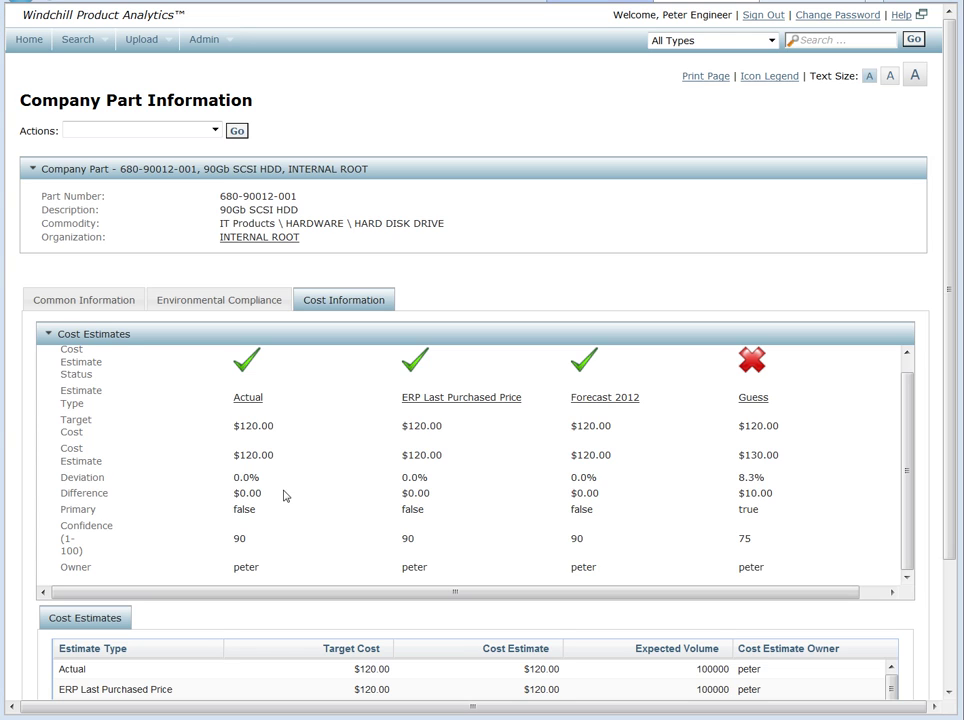
- Search Windchill PDMLink for BOMs with the company part description Workstation* and open the Workstation 625 BOM
{"action": "left_click", "coordinate": [110, 54]}
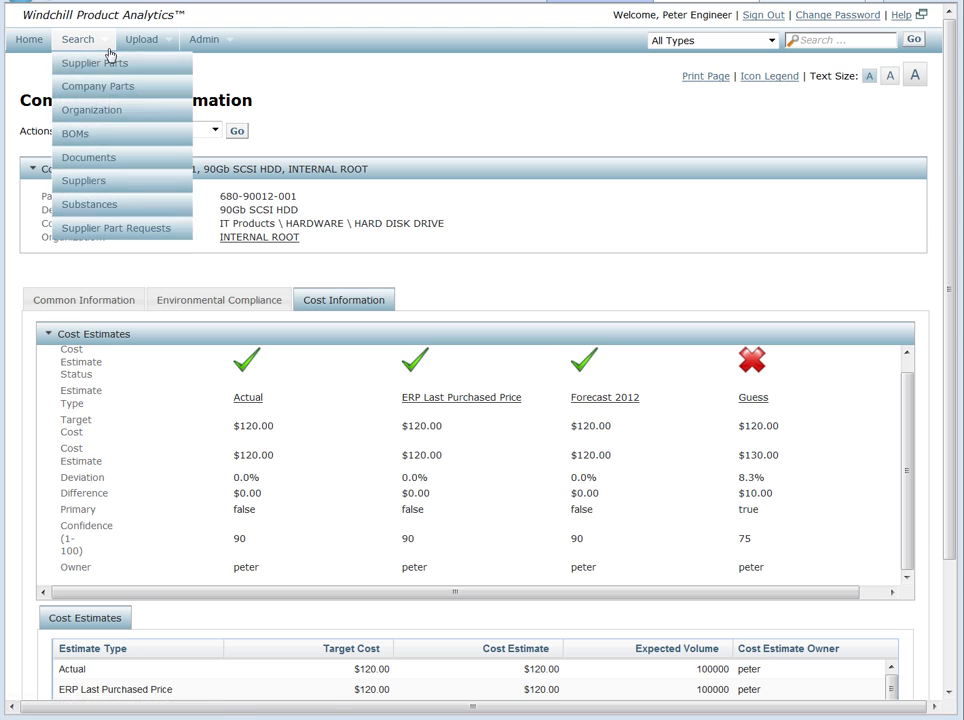
{"action": "left_click", "coordinate": [114, 133]}
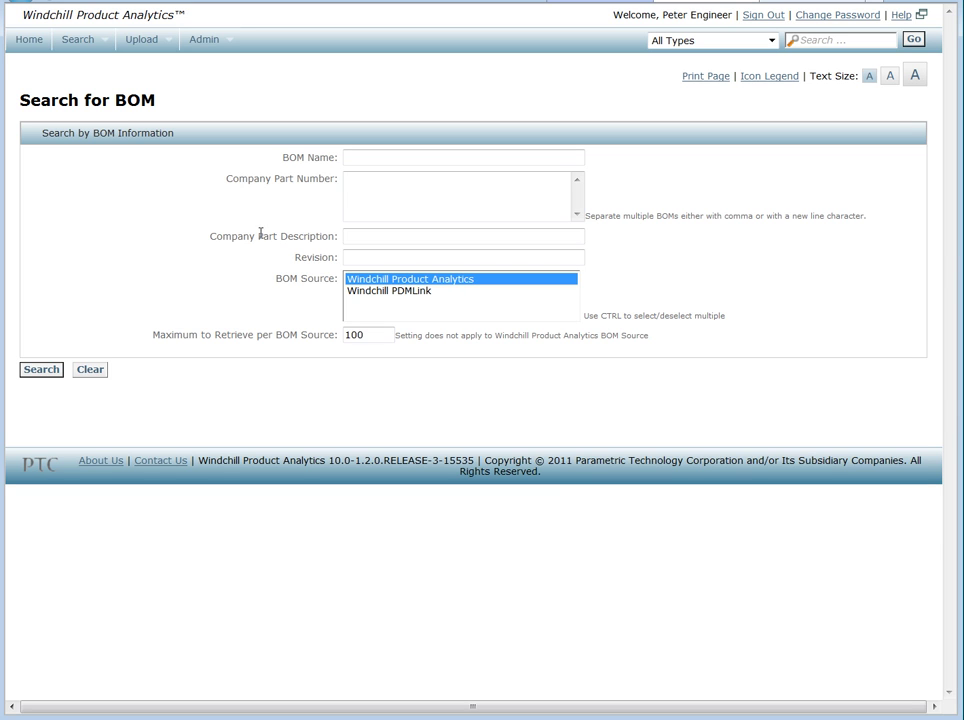
{"action": "left_click", "coordinate": [380, 291]}
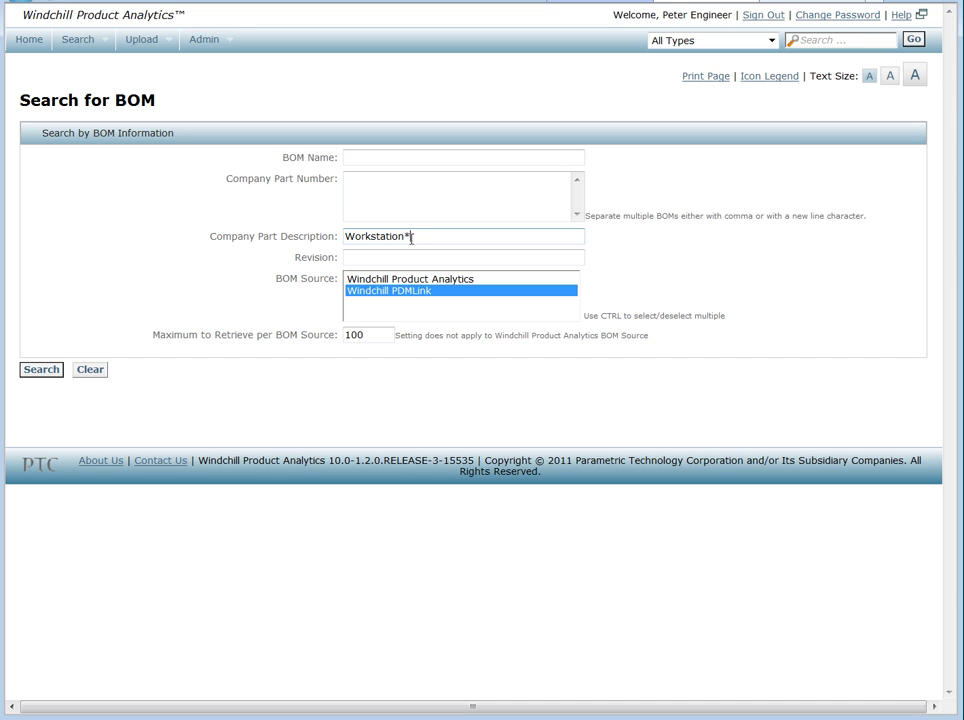
{"action": "left_click", "coordinate": [44, 371]}
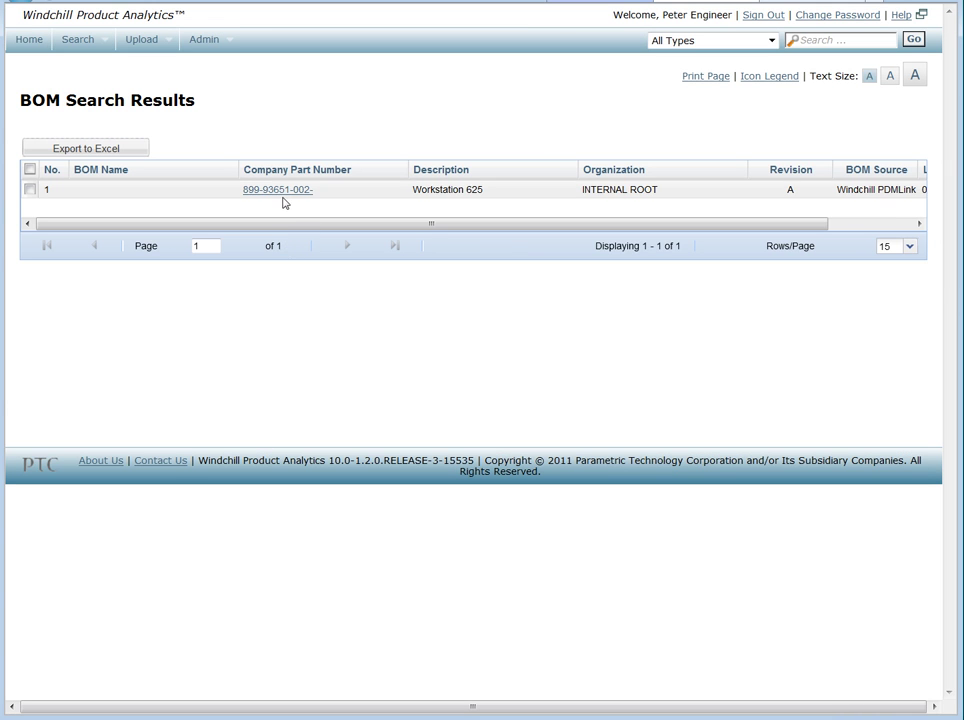
{"action": "left_click", "coordinate": [288, 196]}
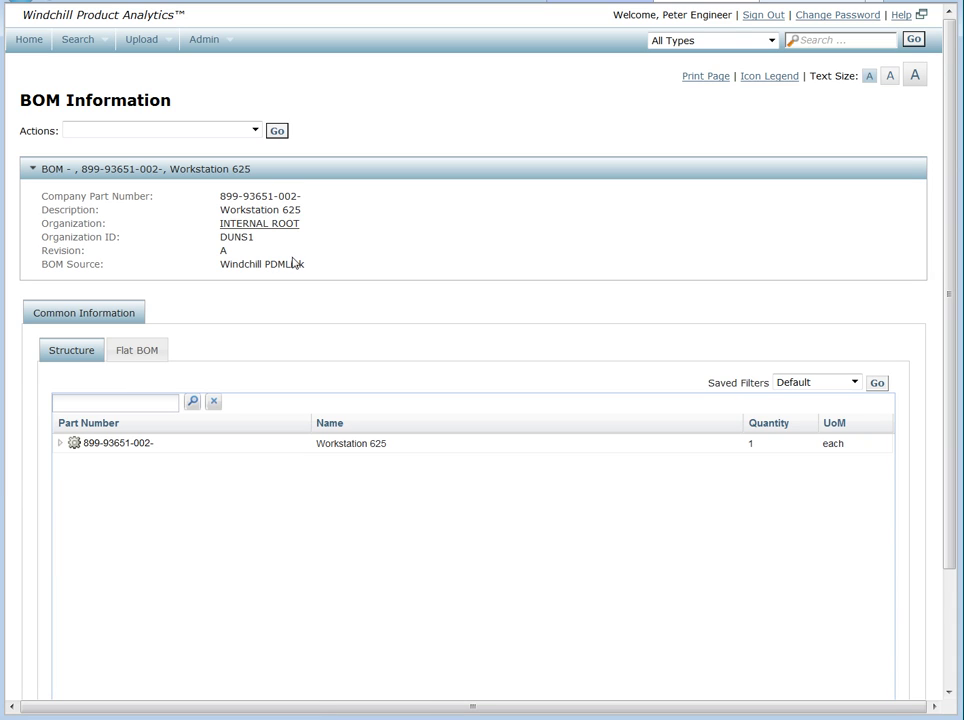
- Examine the Workstation 625 BOM's source, its expanded part structure and the available saved filters
{"action": "left_click_drag", "start_coordinate": [304, 264], "coordinate": [245, 275]}
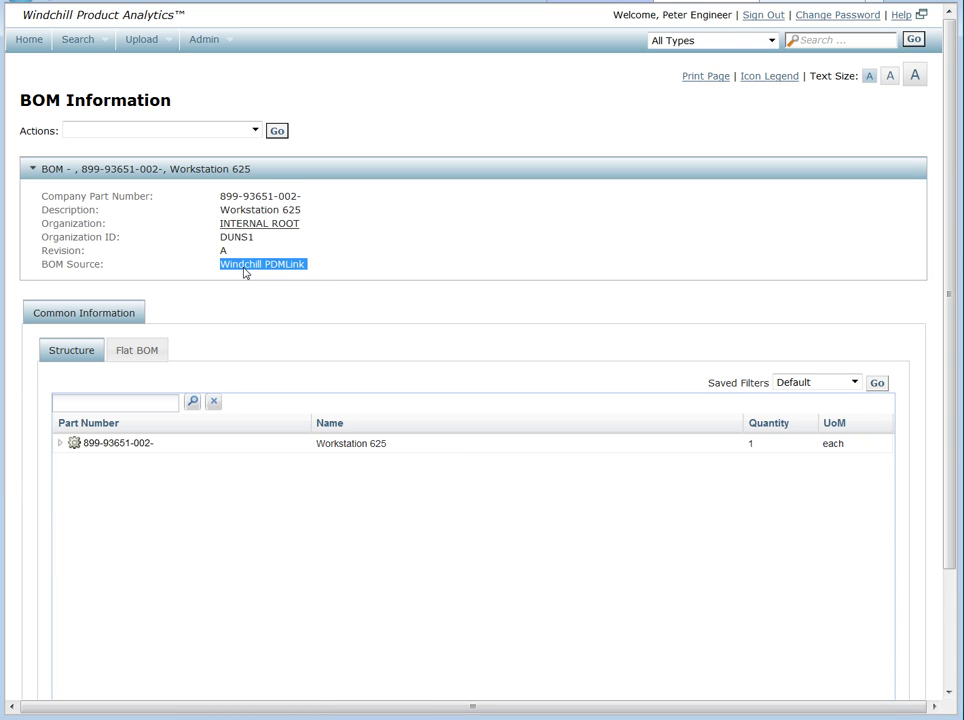
{"action": "left_click", "coordinate": [60, 443]}
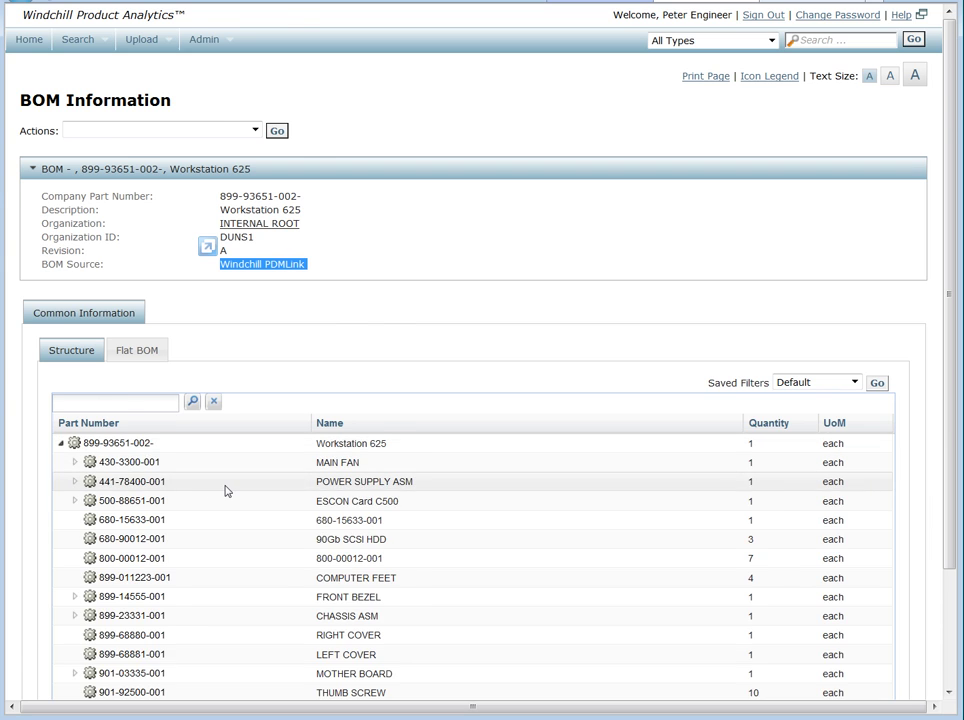
{"action": "scroll", "coordinate": [226, 491], "scroll_direction": "down", "scroll_amount": 3}
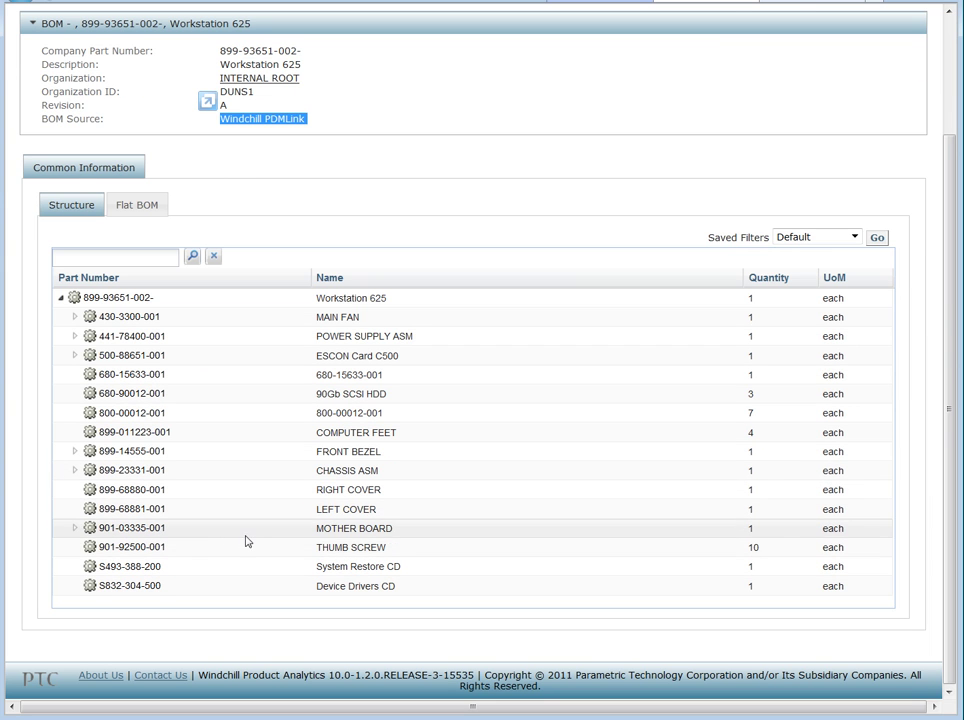
{"action": "scroll", "coordinate": [247, 541], "scroll_direction": "up", "scroll_amount": 3}
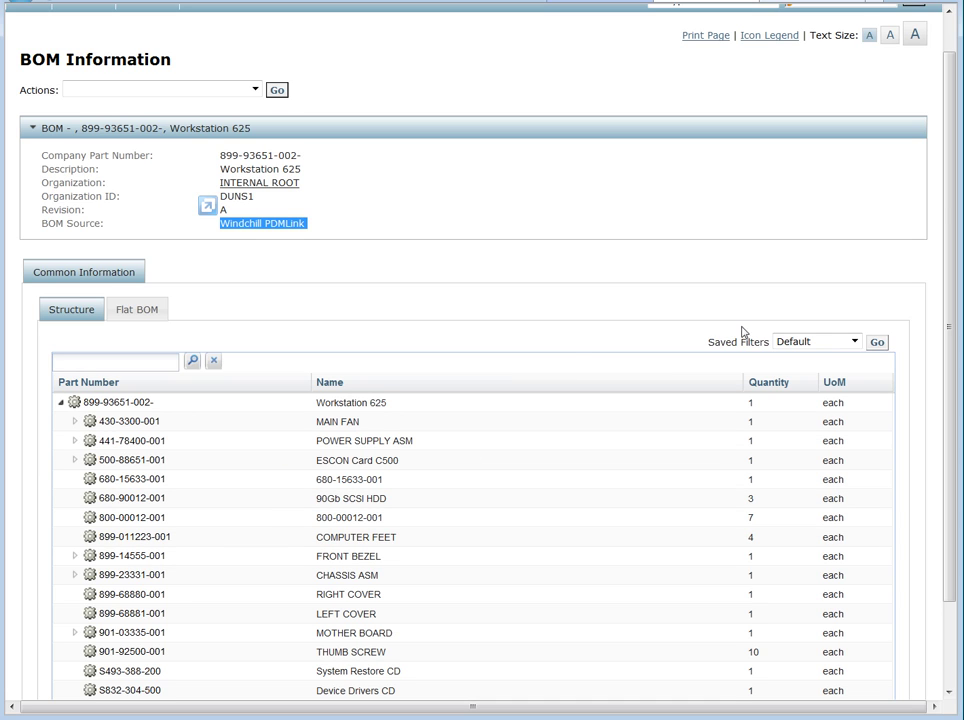
{"action": "left_click", "coordinate": [855, 341]}
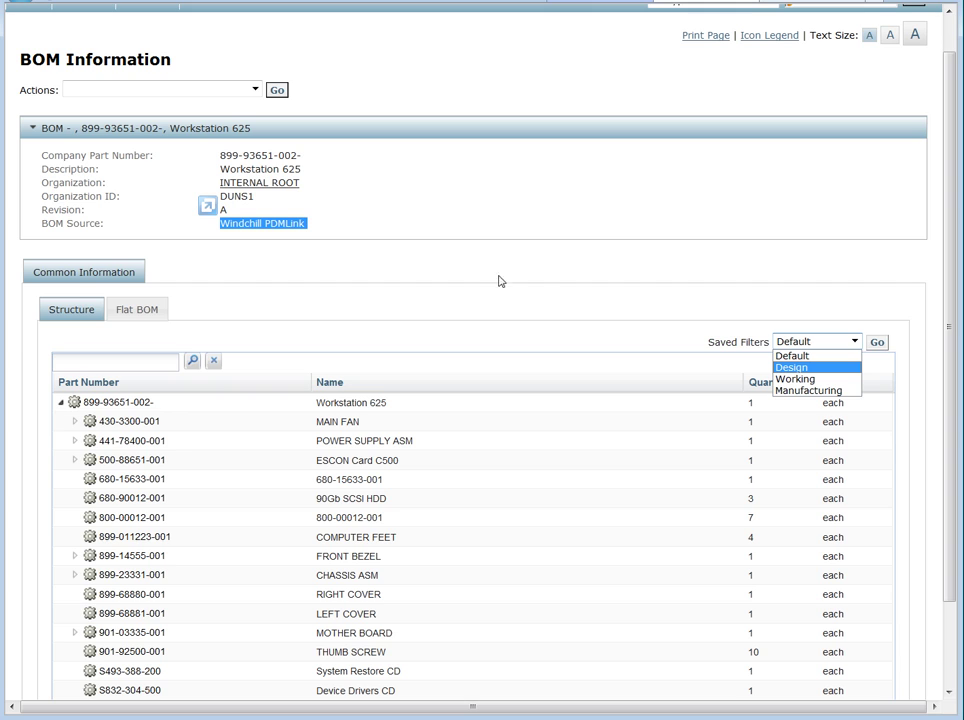
{"action": "left_click", "coordinate": [510, 303]}
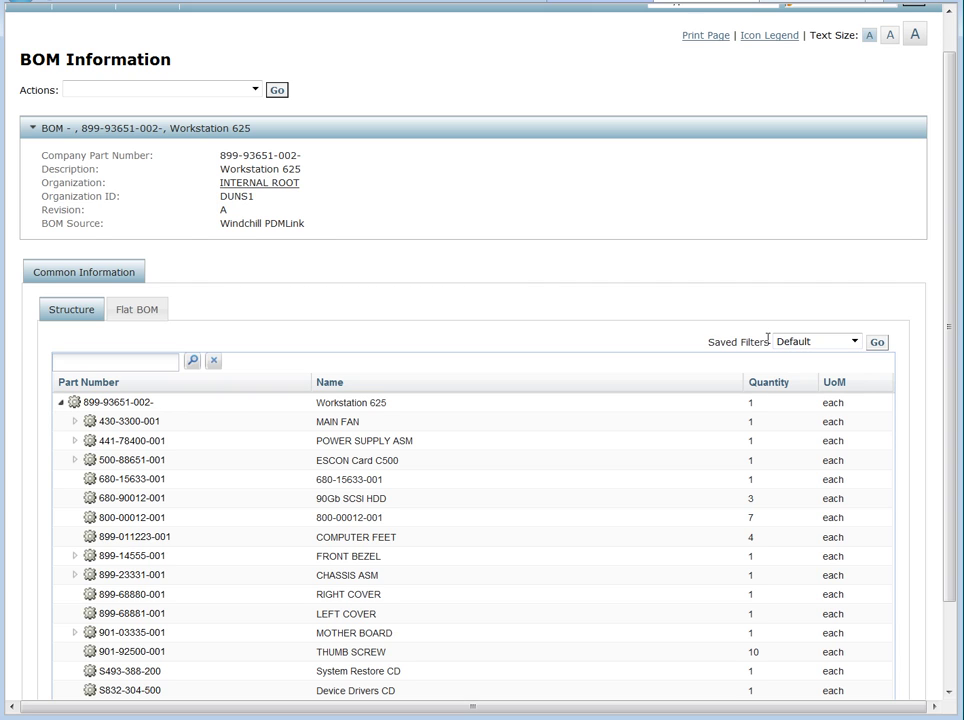
- Start a Cost Estimate Report for the Workstation 625 BOM using the Actual cost model
{"action": "left_click", "coordinate": [256, 90]}
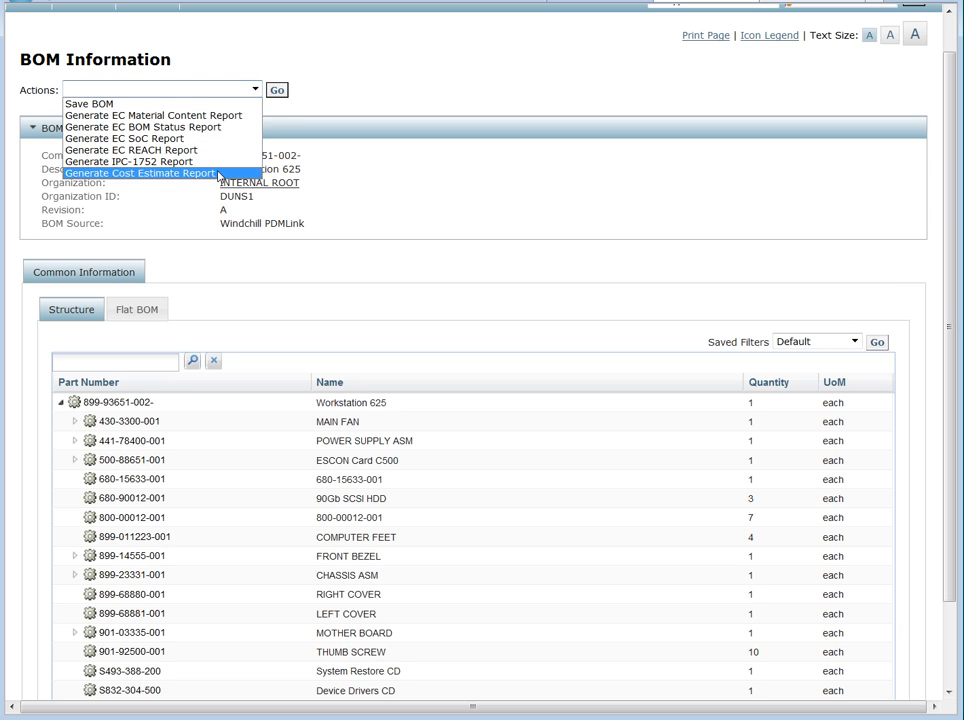
{"action": "left_click", "coordinate": [252, 173]}
{"action": "left_click", "coordinate": [277, 90]}
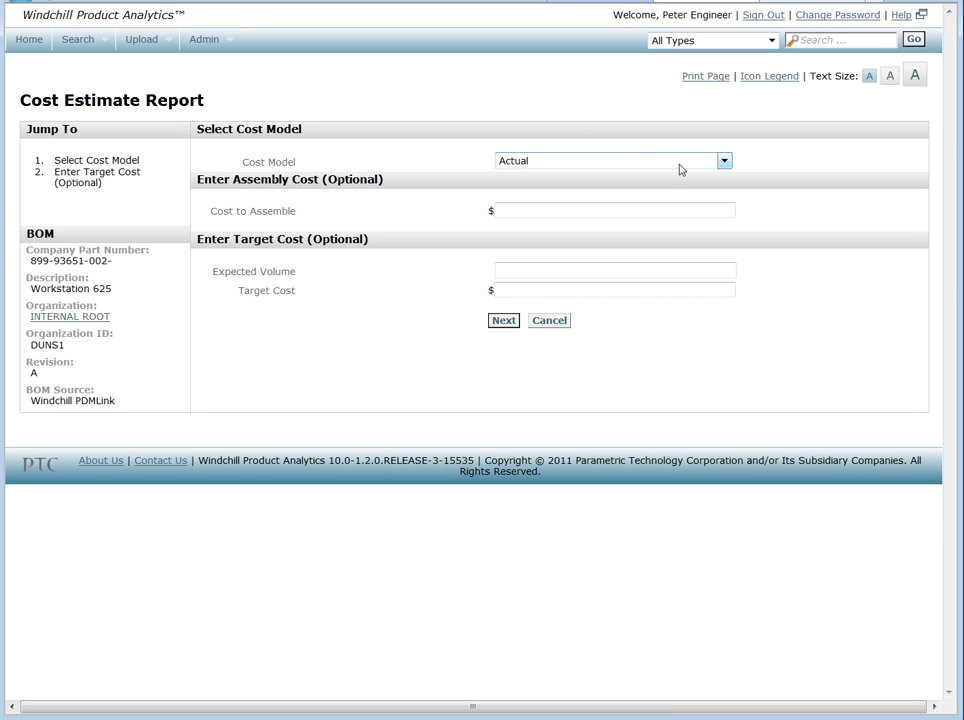
{"action": "left_click", "coordinate": [724, 162]}
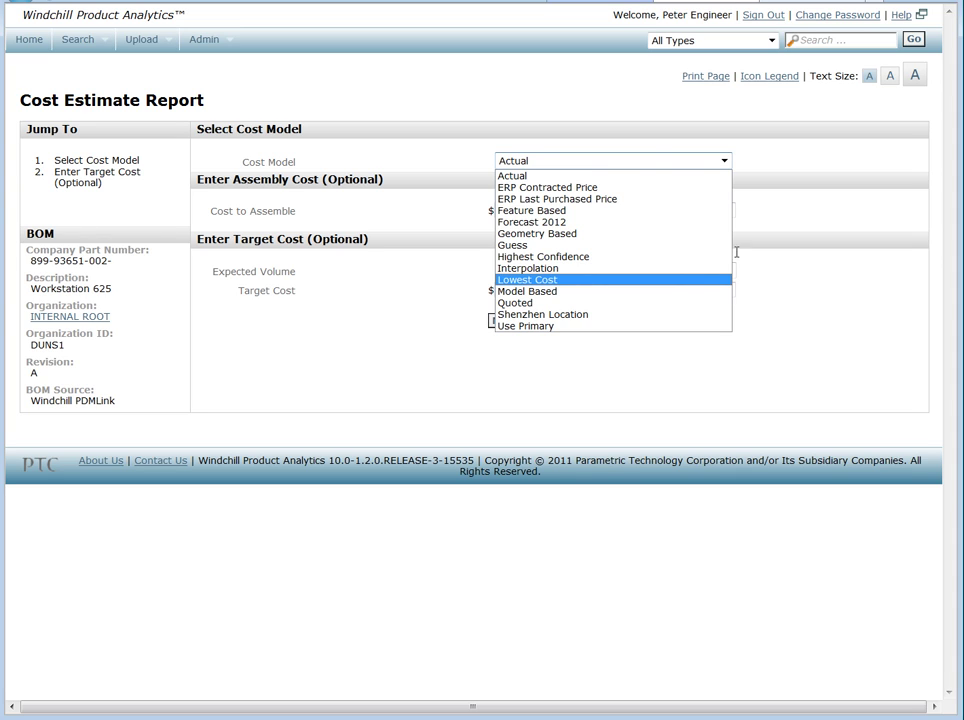
{"action": "left_click", "coordinate": [565, 176]}
- Set the cost to assemble to $50.00, expected volume to 100000 and target cost to $980.00, and generate the report
{"action": "left_click", "coordinate": [542, 213]}
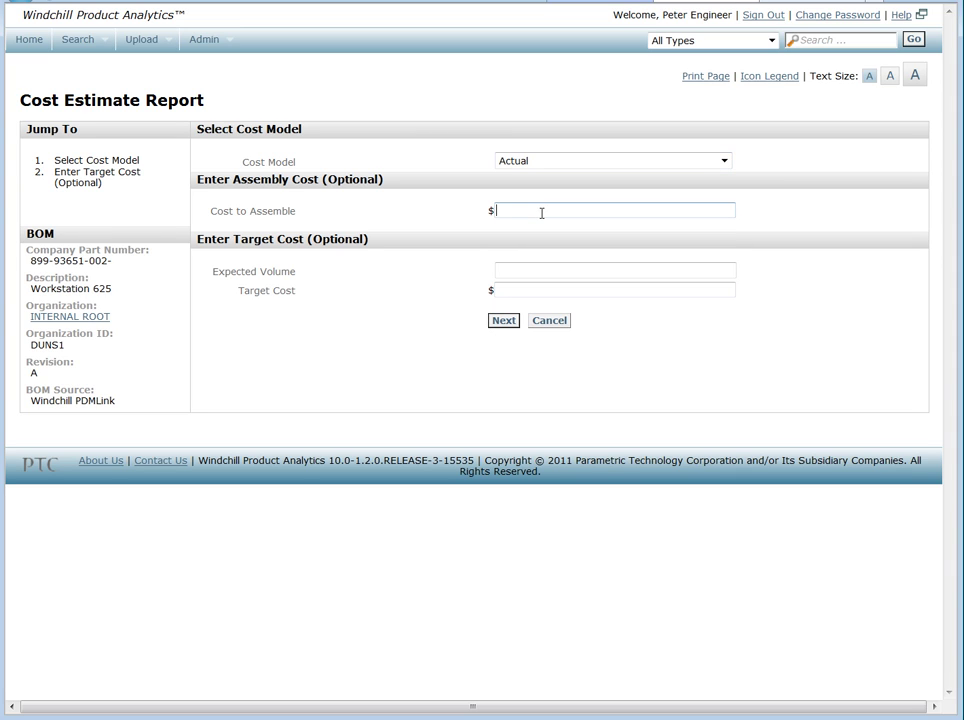
{"action": "type", "text": "50.00"}
{"action": "left_click", "coordinate": [512, 270]}
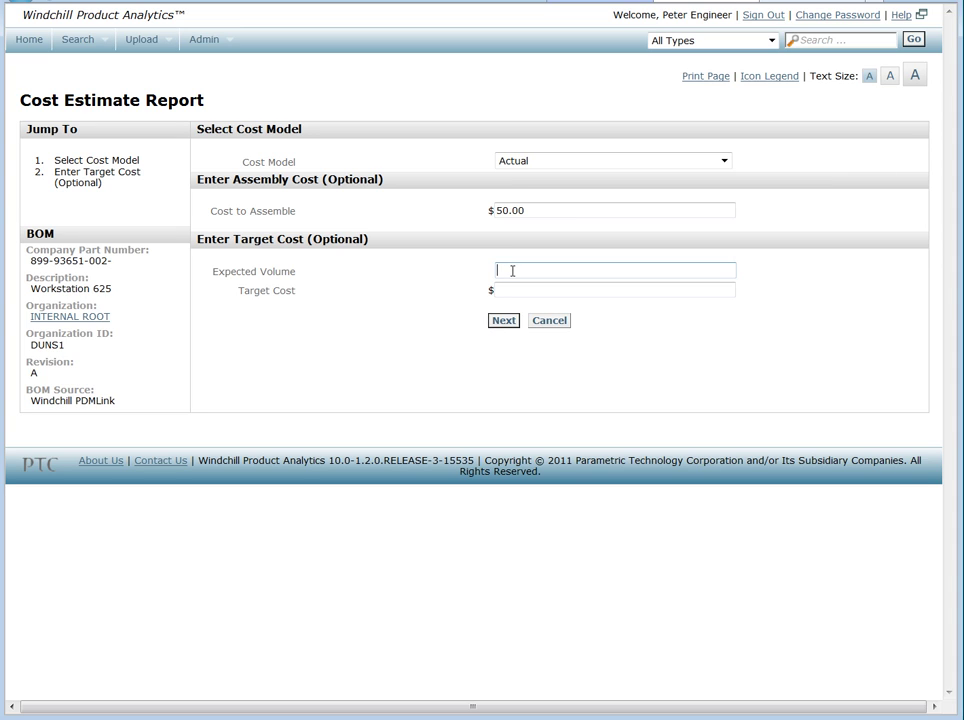
{"action": "type", "text": "100000"}
{"action": "left_click", "coordinate": [514, 290]}
{"action": "type", "text": "80.00"}
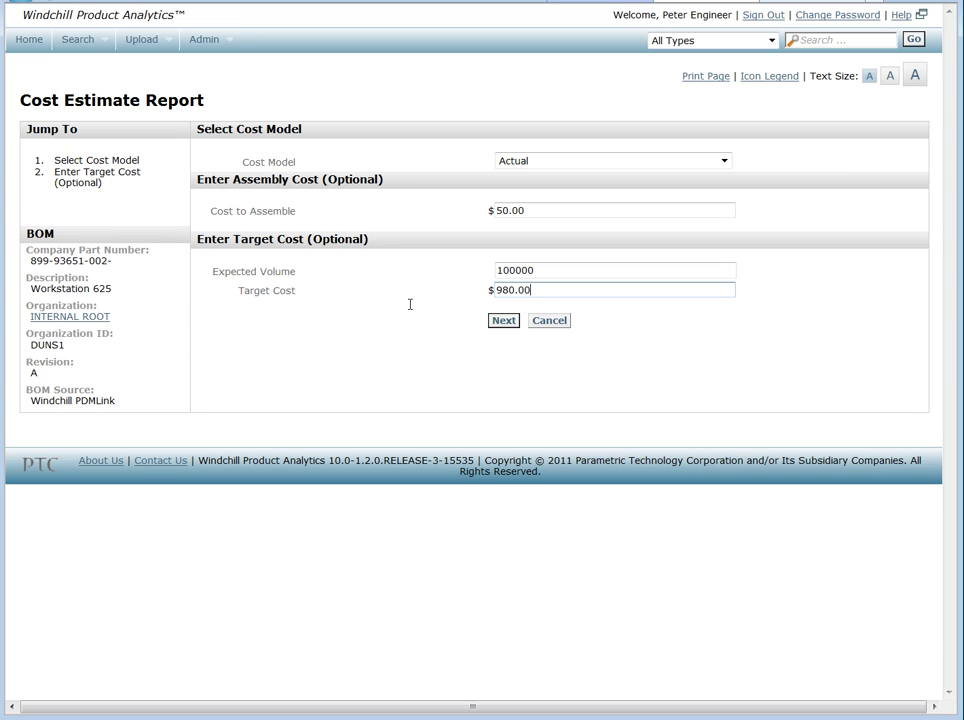
{"action": "left_click", "coordinate": [504, 321]}
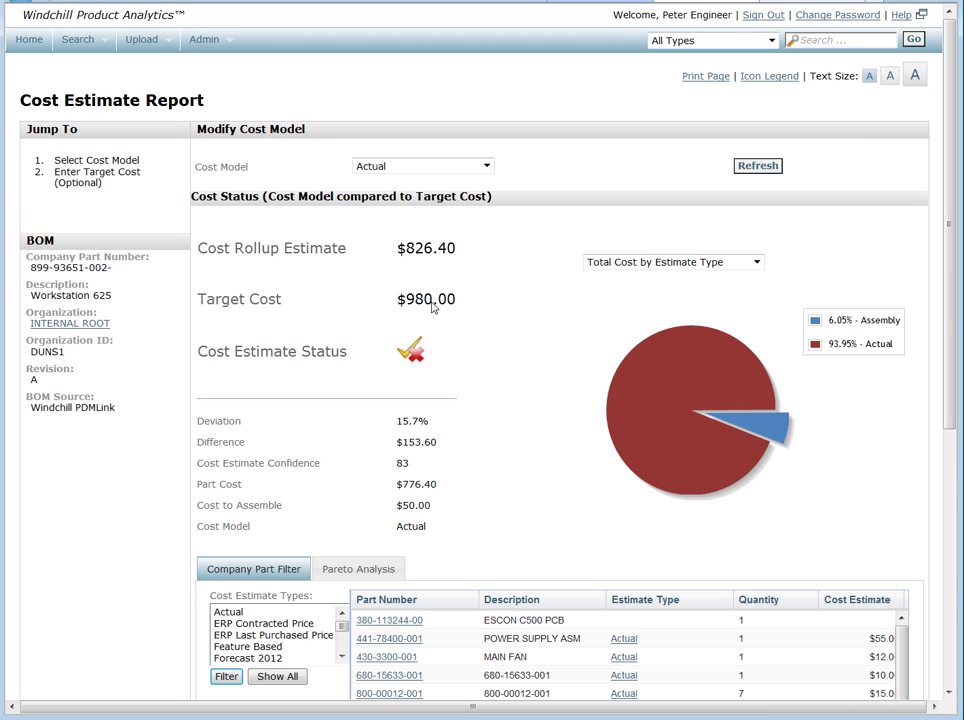
- Review the report's cost estimate status and read the explanation of Cost Estimate Confidence
{"action": "mouse_move", "coordinate": [416, 356]}
{"action": "left_click_drag", "start_coordinate": [422, 470], "coordinate": [208, 464]}
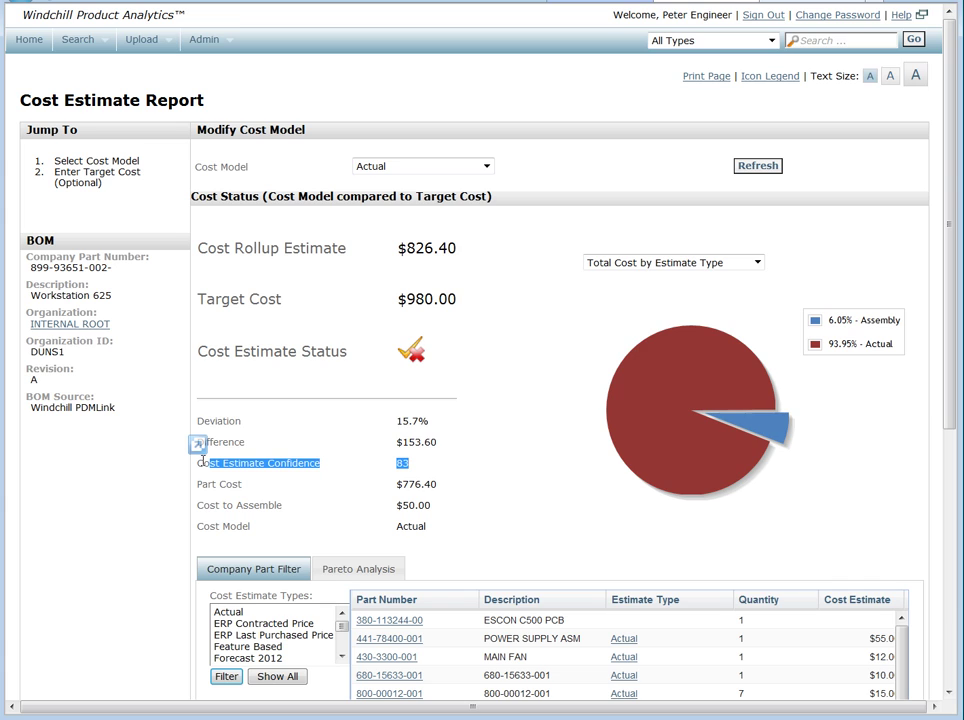
{"action": "mouse_move", "coordinate": [202, 463]}
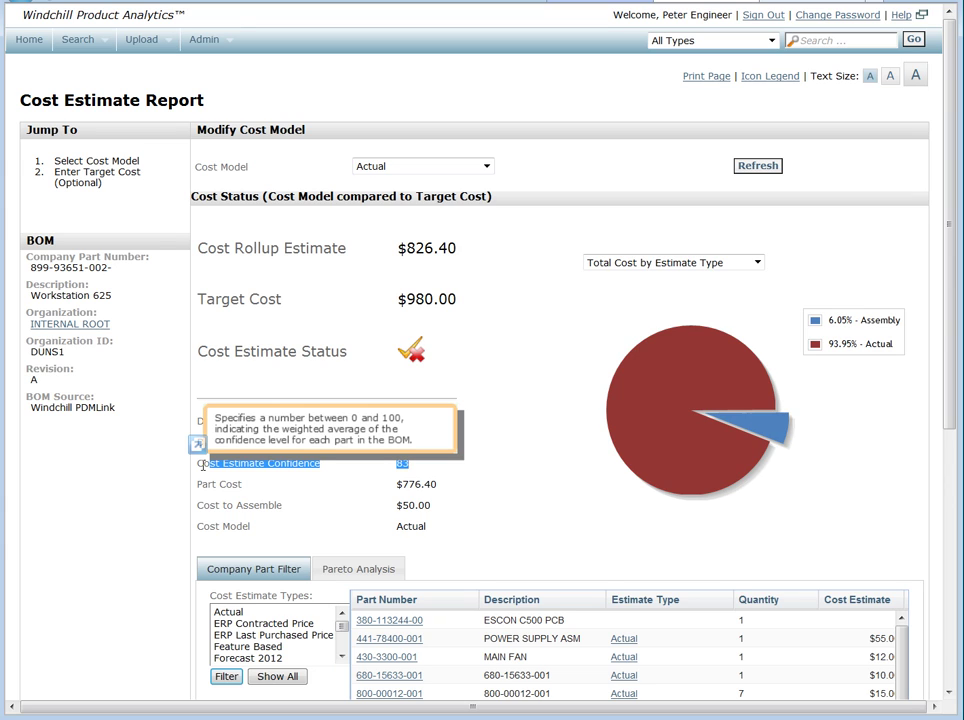
{"action": "left_click", "coordinate": [540, 447]}
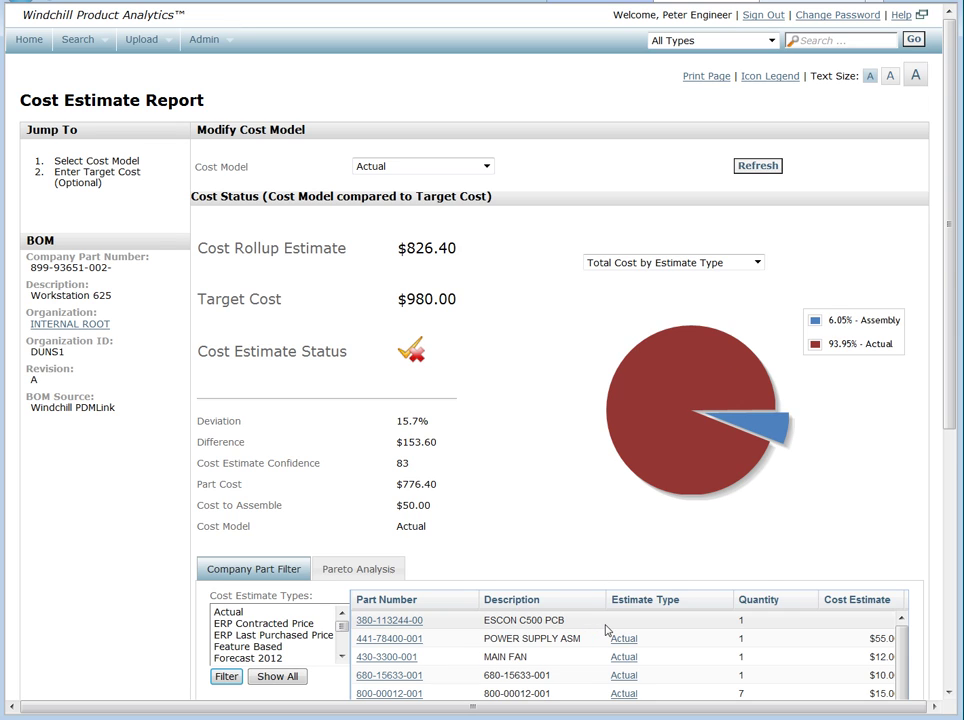
- Select the No Estimate type in the company part filter and set the pie chart to Company Parts by Estimate Type
{"action": "scroll", "coordinate": [580, 625], "scroll_direction": "down", "scroll_amount": 3}
{"action": "scroll", "coordinate": [590, 590], "scroll_direction": "up", "scroll_amount": 3}
{"action": "left_click", "coordinate": [341, 650]}
{"action": "left_click", "coordinate": [262, 658]}
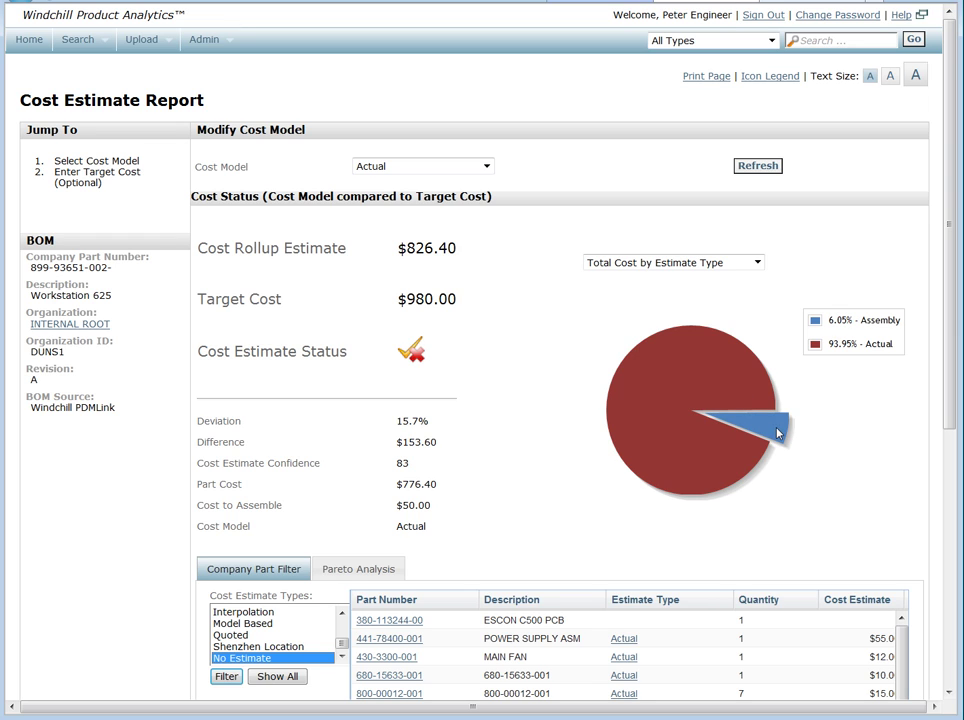
{"action": "left_click", "coordinate": [758, 263]}
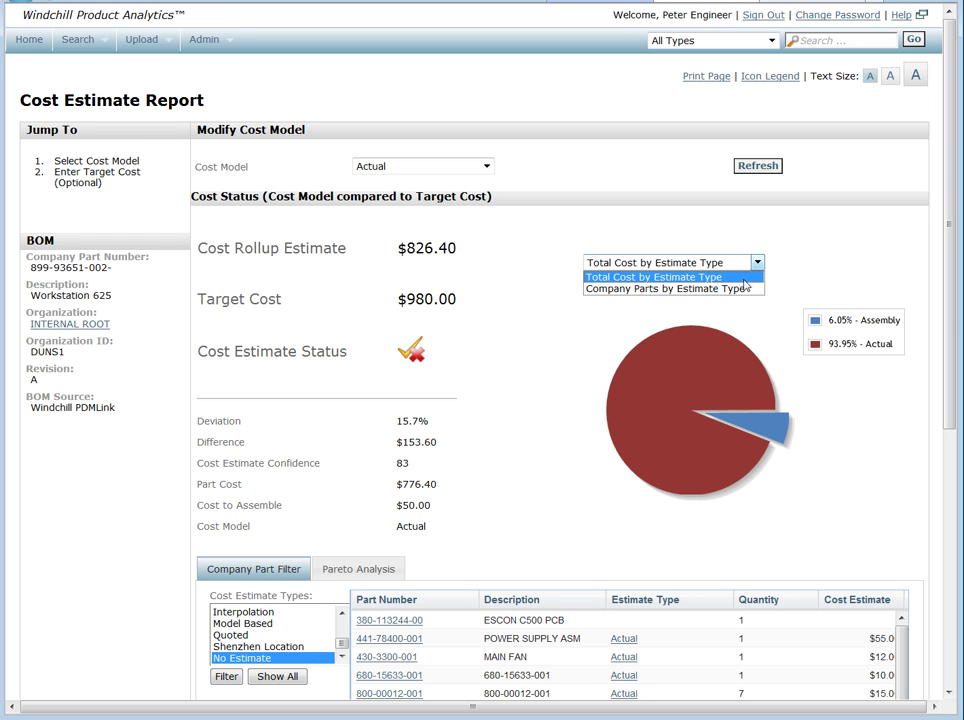
{"action": "left_click", "coordinate": [728, 288]}
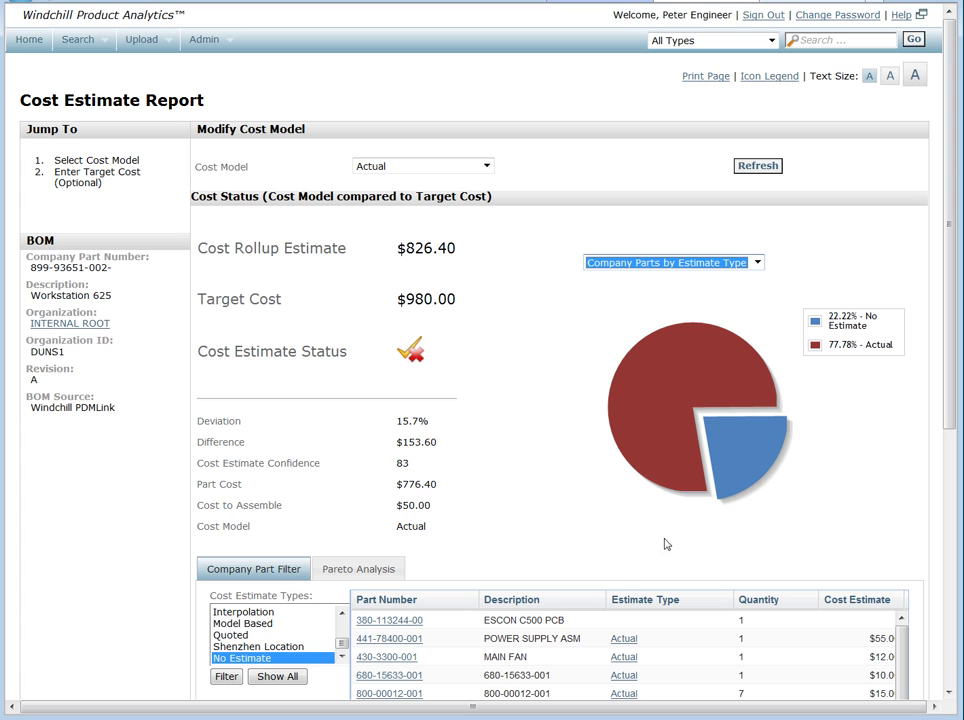
- Open the report's Pareto Analysis and examine the parts' cost and cumulative percentage chart and table
{"action": "scroll", "coordinate": [569, 442], "scroll_direction": "down", "scroll_amount": 3}
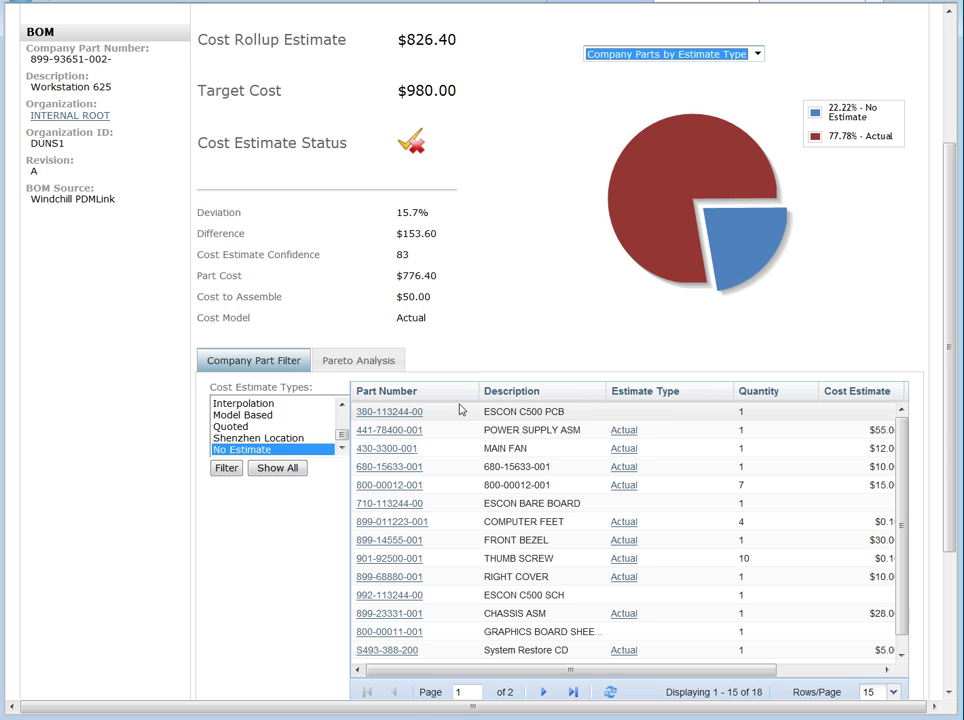
{"action": "left_click", "coordinate": [377, 364]}
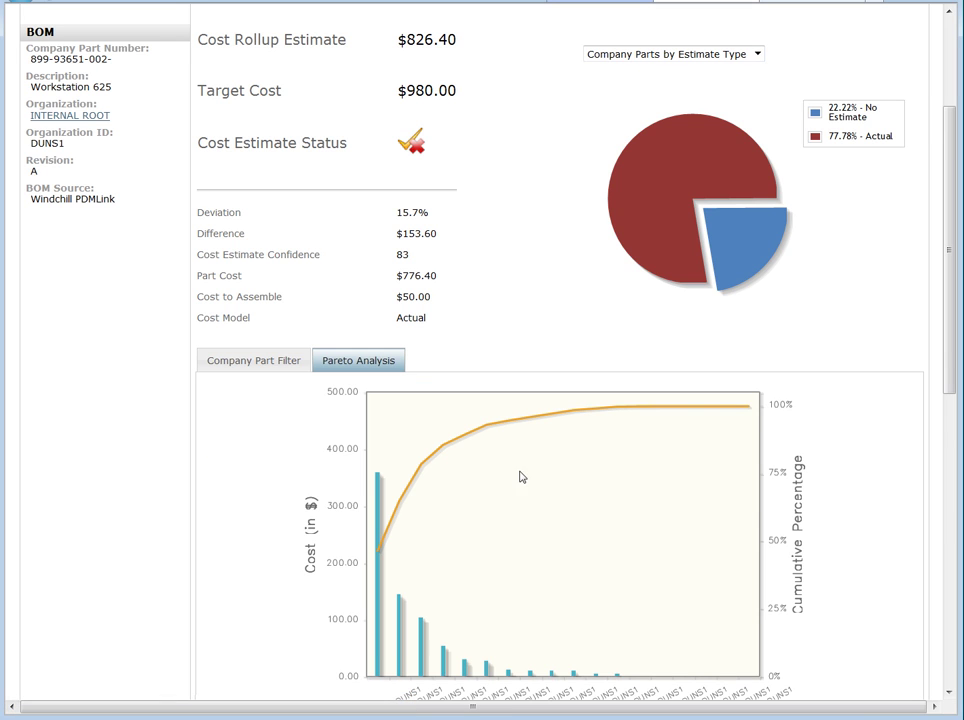
{"action": "scroll", "coordinate": [500, 505], "scroll_direction": "down", "scroll_amount": 4}
{"action": "scroll", "coordinate": [483, 521], "scroll_direction": "down", "scroll_amount": 2}
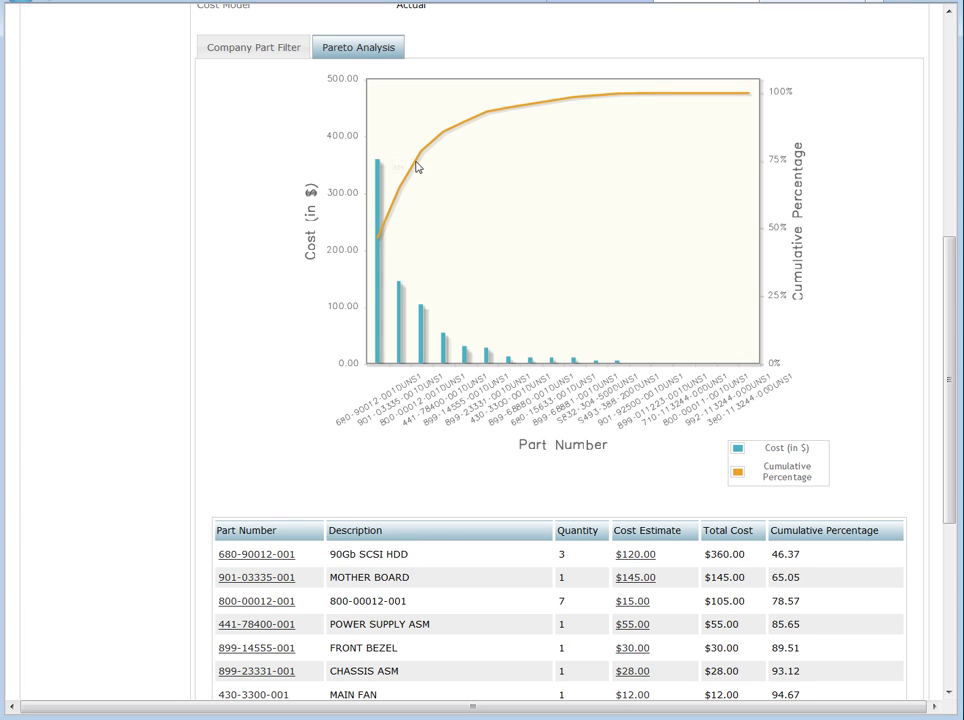
{"action": "mouse_move", "coordinate": [441, 141]}
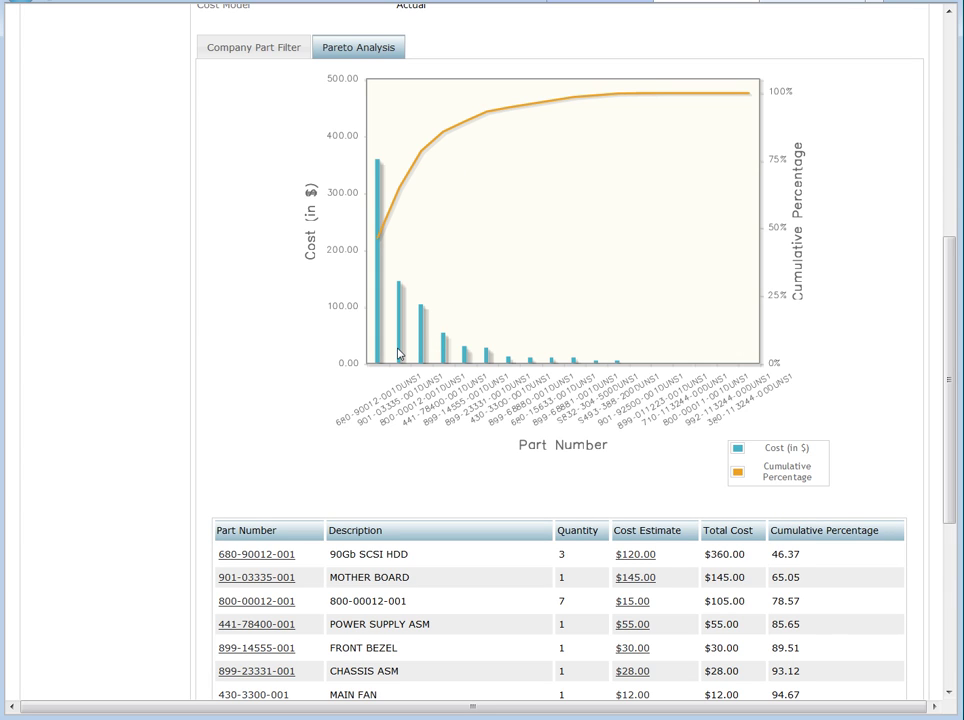
- Examine the four costliest parts in the Pareto Analysis table
{"action": "left_click_drag", "start_coordinate": [824, 628], "coordinate": [233, 556]}
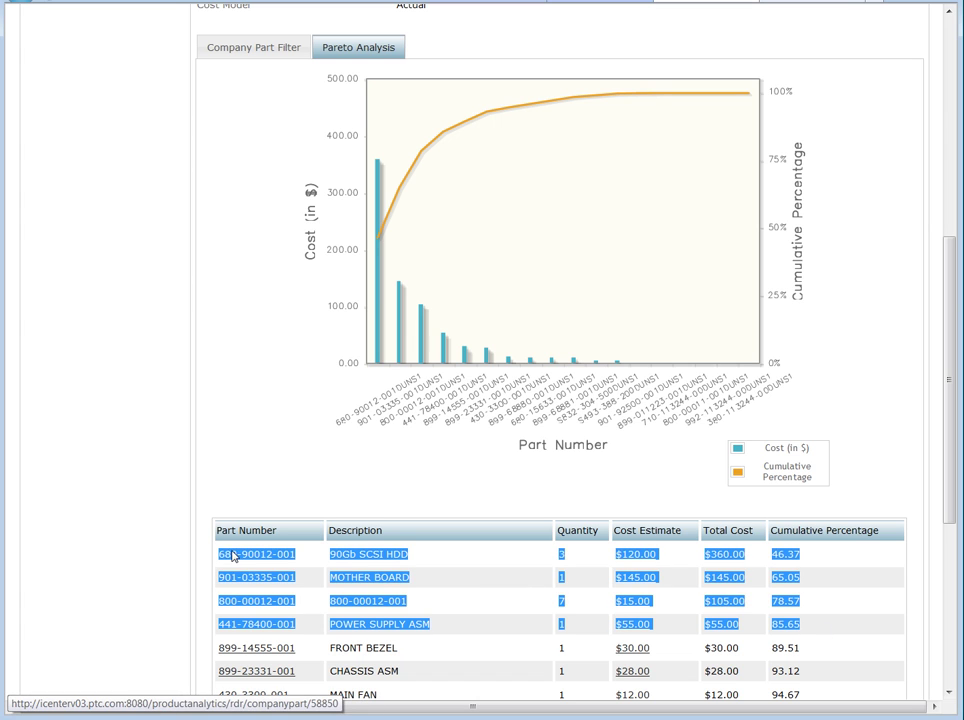
{"action": "left_click", "coordinate": [468, 586]}
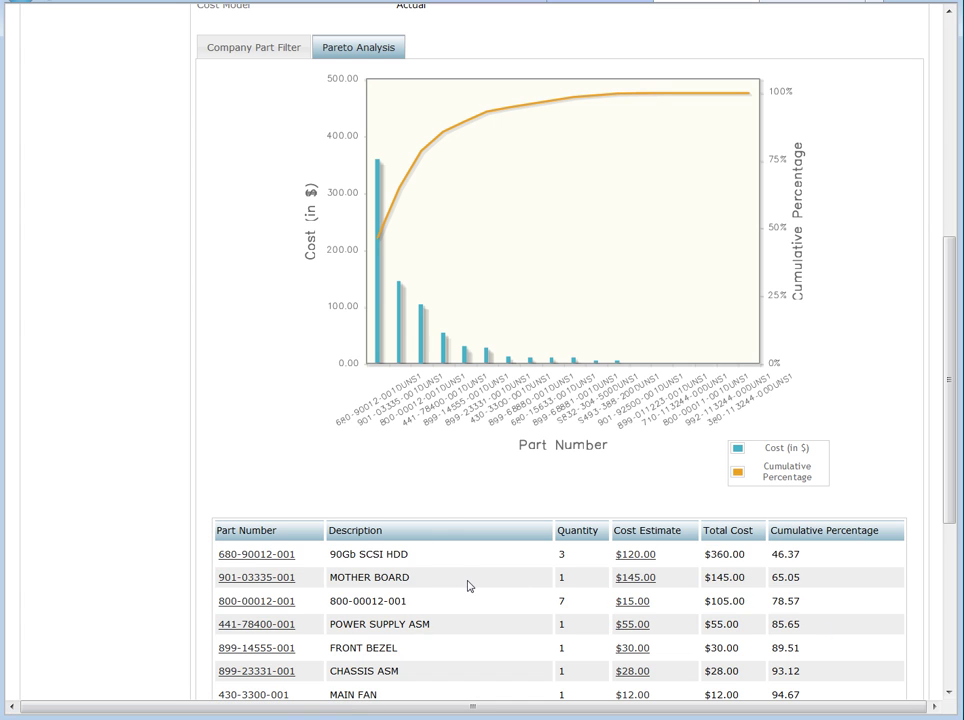
- Change the report's cost model to Guess and refresh the cost estimate report
{"action": "scroll", "coordinate": [443, 526], "scroll_direction": "up", "scroll_amount": 5}
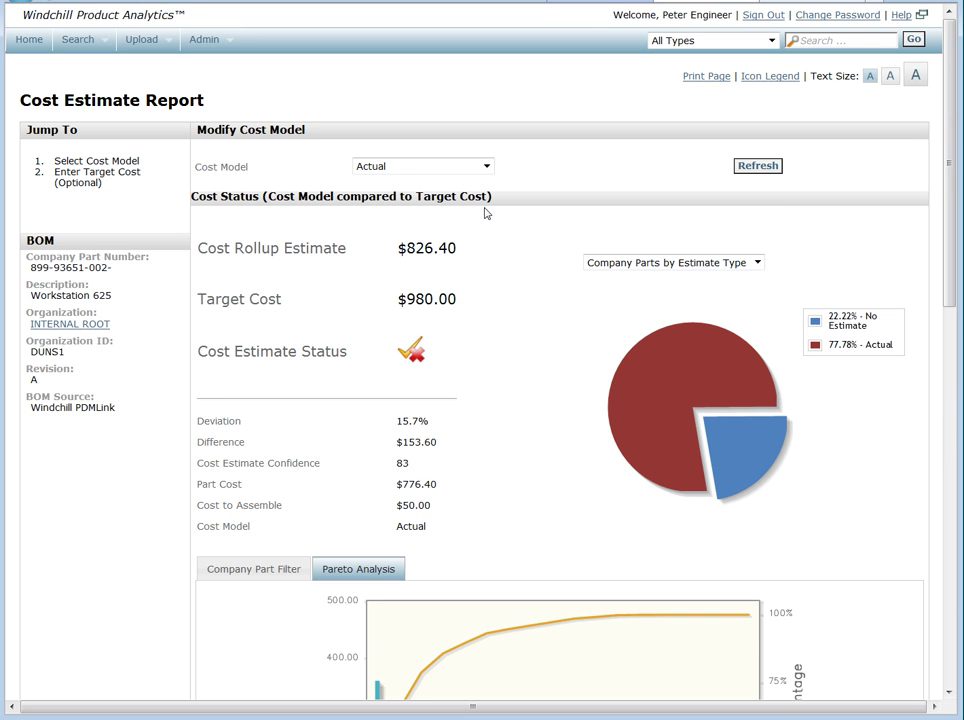
{"action": "left_click", "coordinate": [487, 167]}
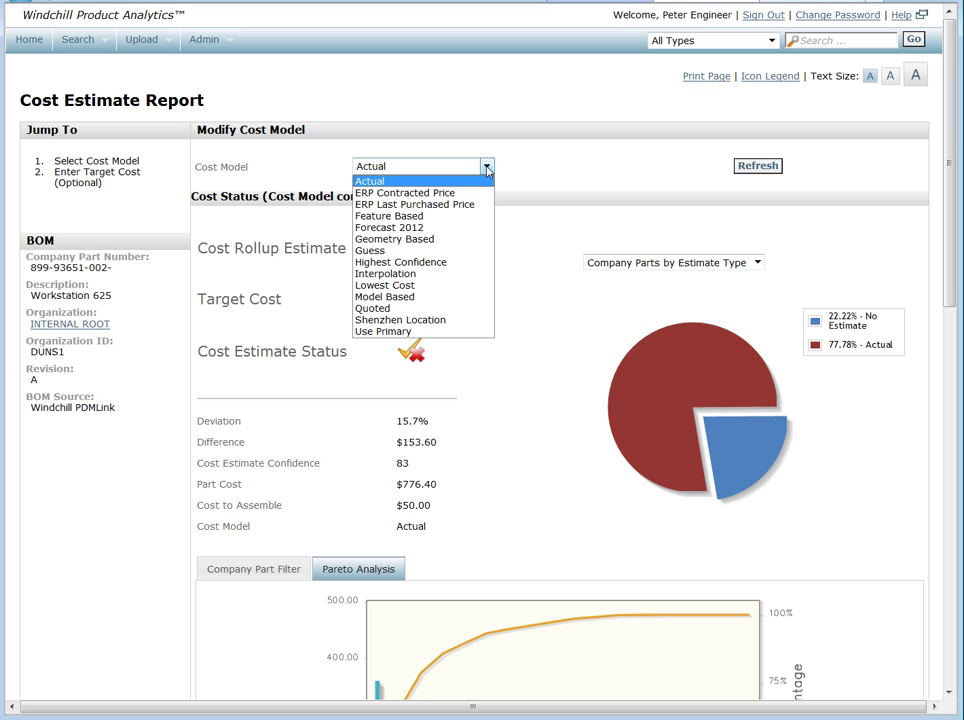
{"action": "left_click", "coordinate": [450, 251]}
{"action": "left_click", "coordinate": [776, 171]}
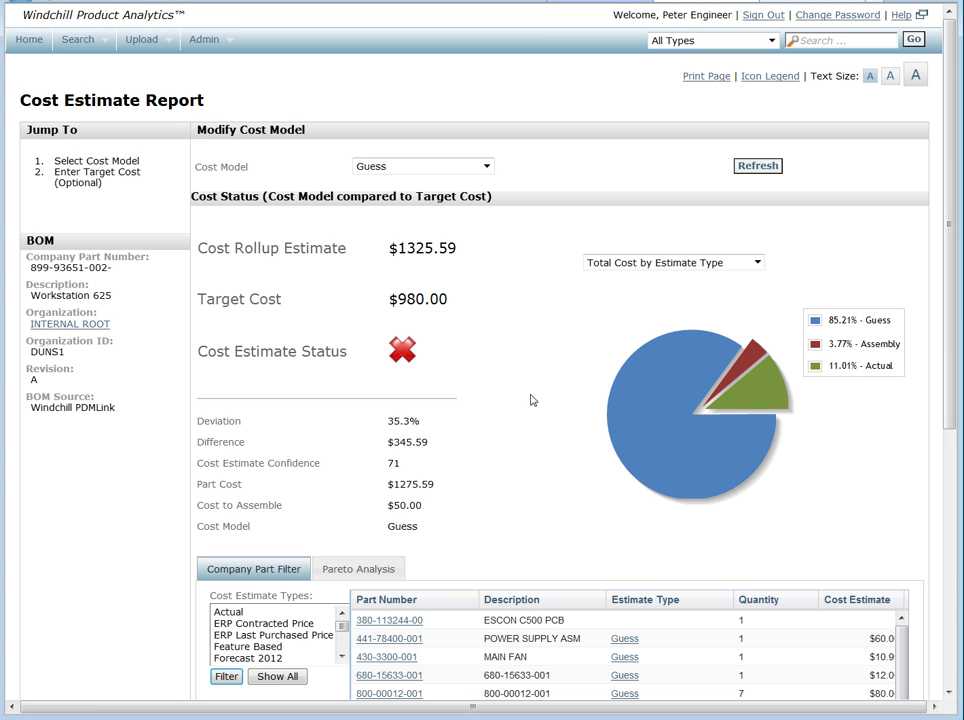
- Review the cost rollup estimate and confidence, and set the pie chart to Company Parts by Estimate Type
{"action": "left_click_drag", "start_coordinate": [459, 251], "coordinate": [408, 251]}
{"action": "left_click_drag", "start_coordinate": [425, 468], "coordinate": [828, 462]}
{"action": "left_click", "coordinate": [693, 361]}
{"action": "left_click", "coordinate": [756, 262]}
{"action": "left_click", "coordinate": [738, 287]}
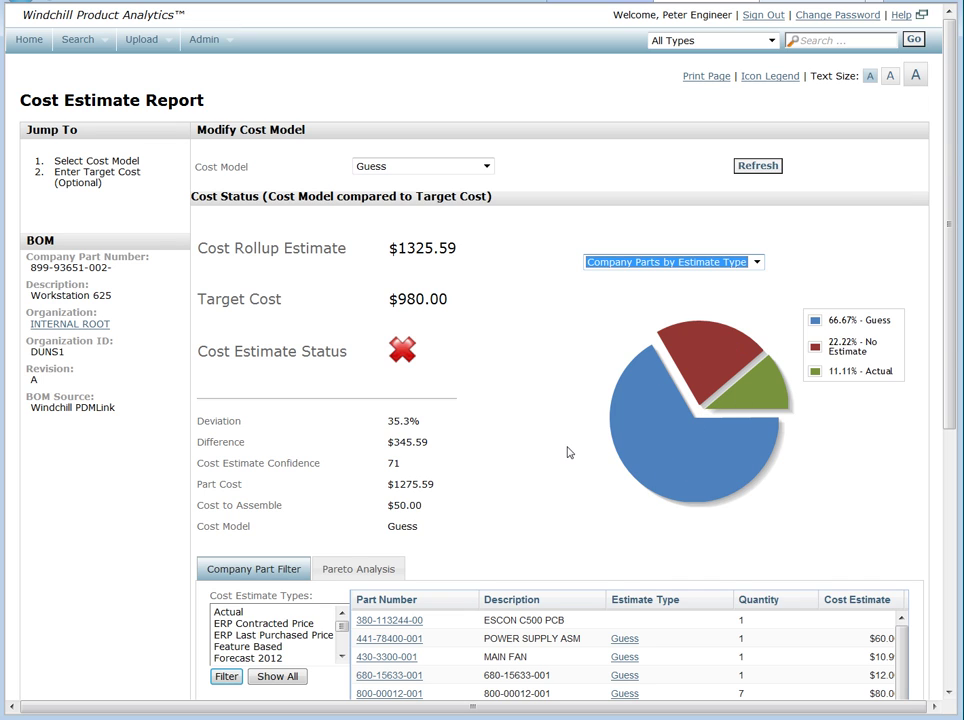
- Sort the company parts by cost estimate in descending order and check their quantities and total costs
{"action": "scroll", "coordinate": [568, 452], "scroll_direction": "down", "scroll_amount": 3}
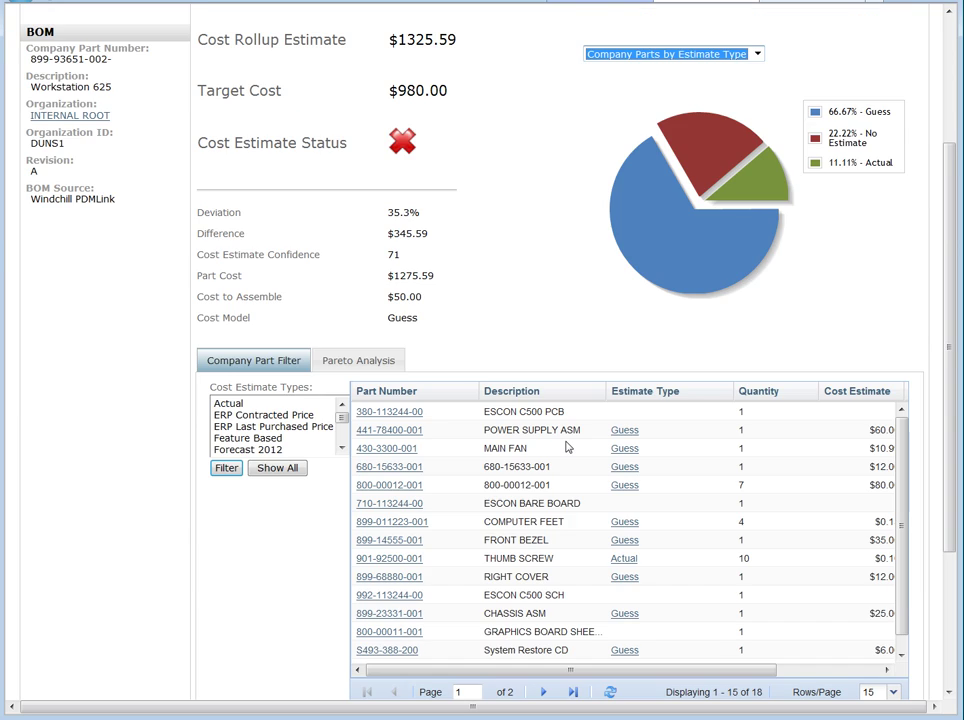
{"action": "left_click", "coordinate": [897, 391]}
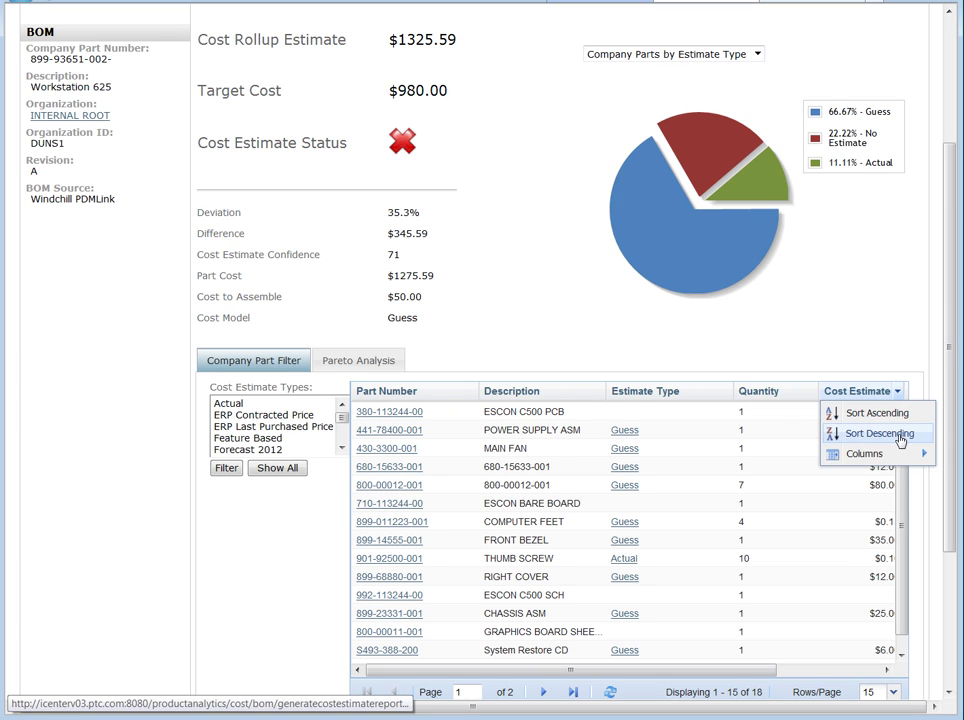
{"action": "left_click", "coordinate": [901, 434]}
{"action": "left_click_drag", "start_coordinate": [742, 676], "coordinate": [795, 678]}
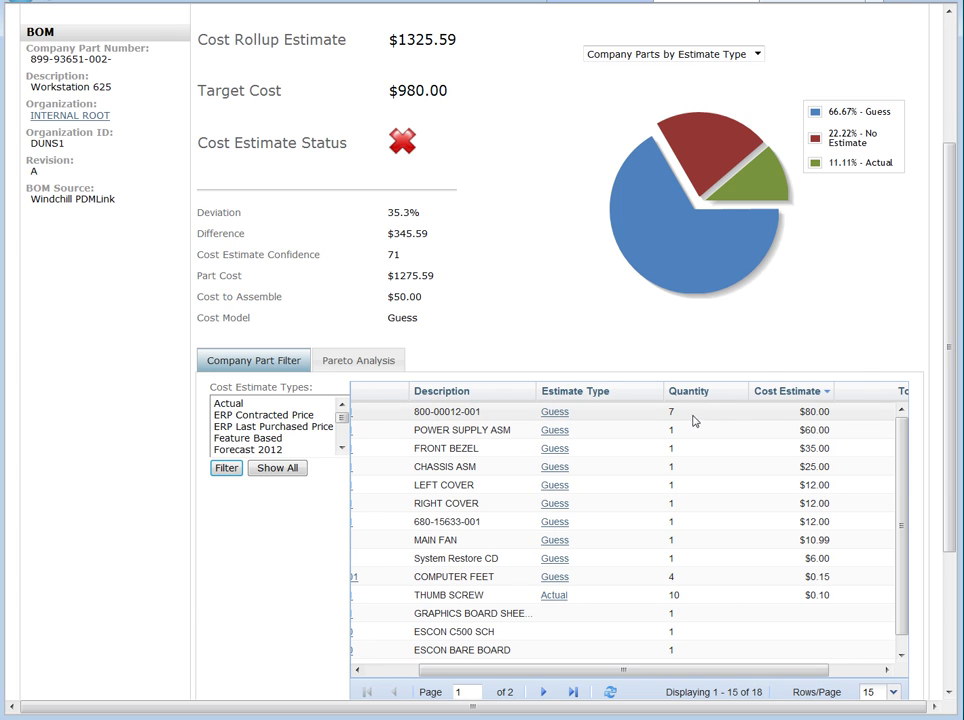
{"action": "left_click_drag", "start_coordinate": [790, 674], "coordinate": [855, 675]}
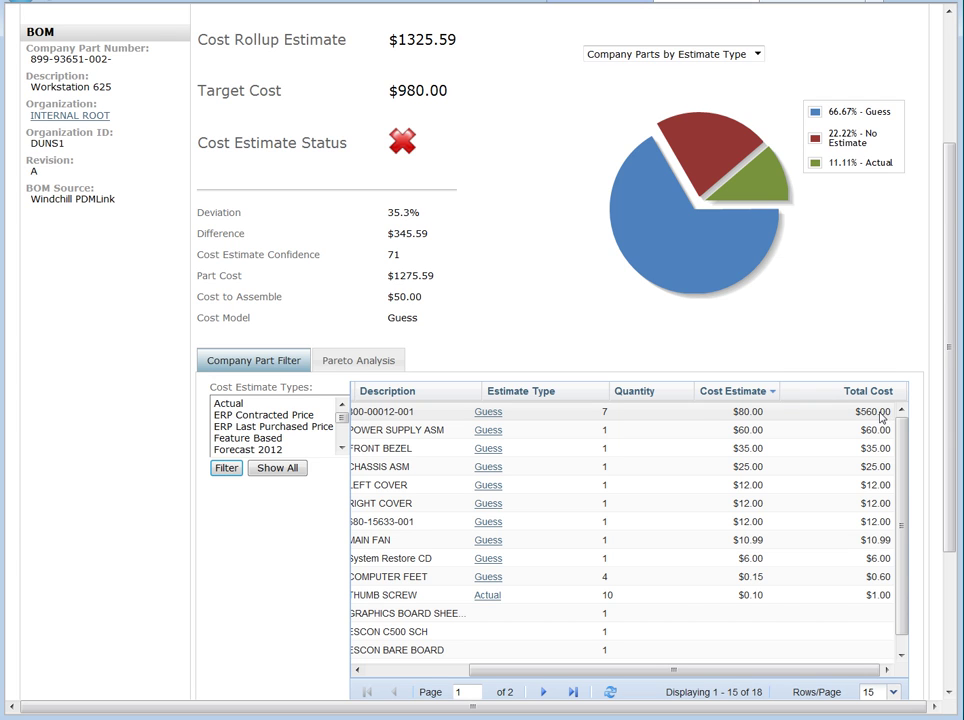
{"action": "left_click_drag", "start_coordinate": [748, 677], "coordinate": [645, 677]}
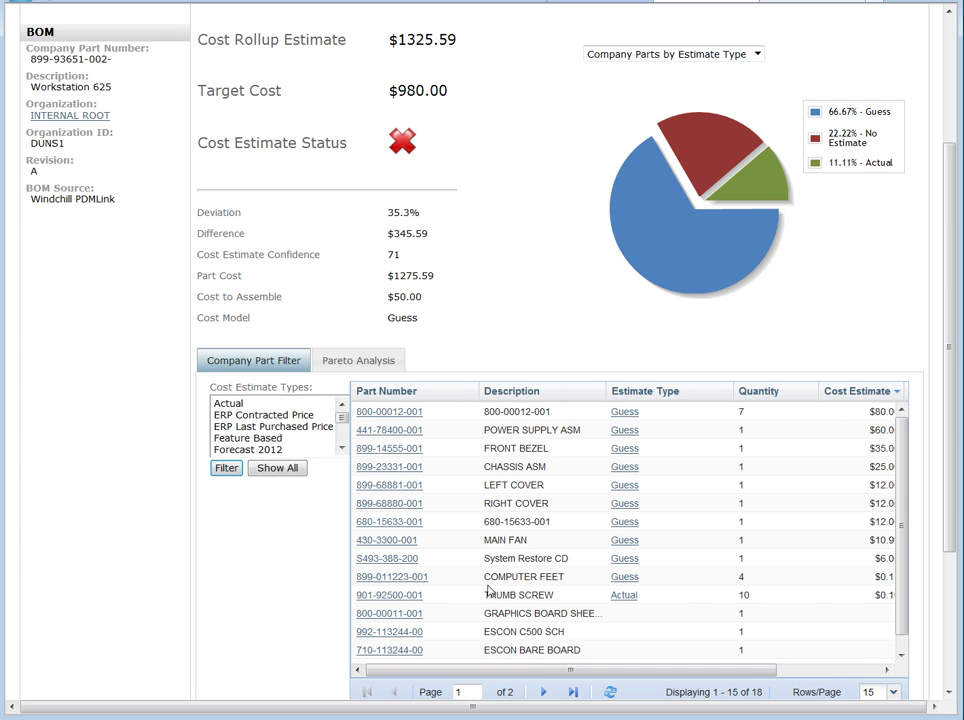
- Open the Pareto Analysis for the Guess model and examine the costliest parts' total costs and cumulative percentages
{"action": "left_click", "coordinate": [386, 368]}
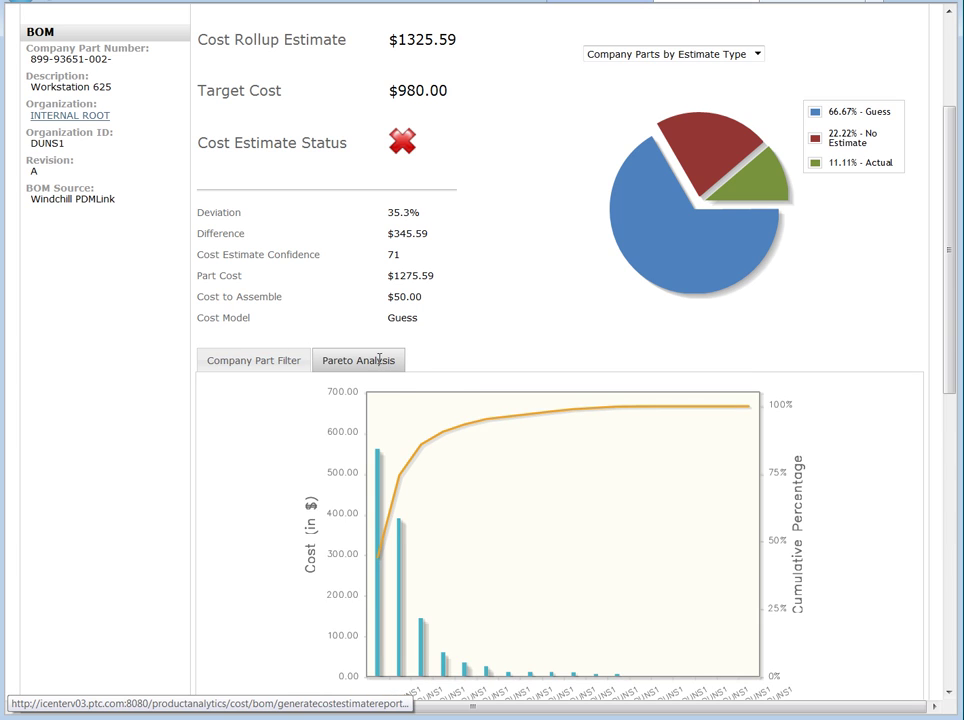
{"action": "scroll", "coordinate": [469, 430], "scroll_direction": "down", "scroll_amount": 3}
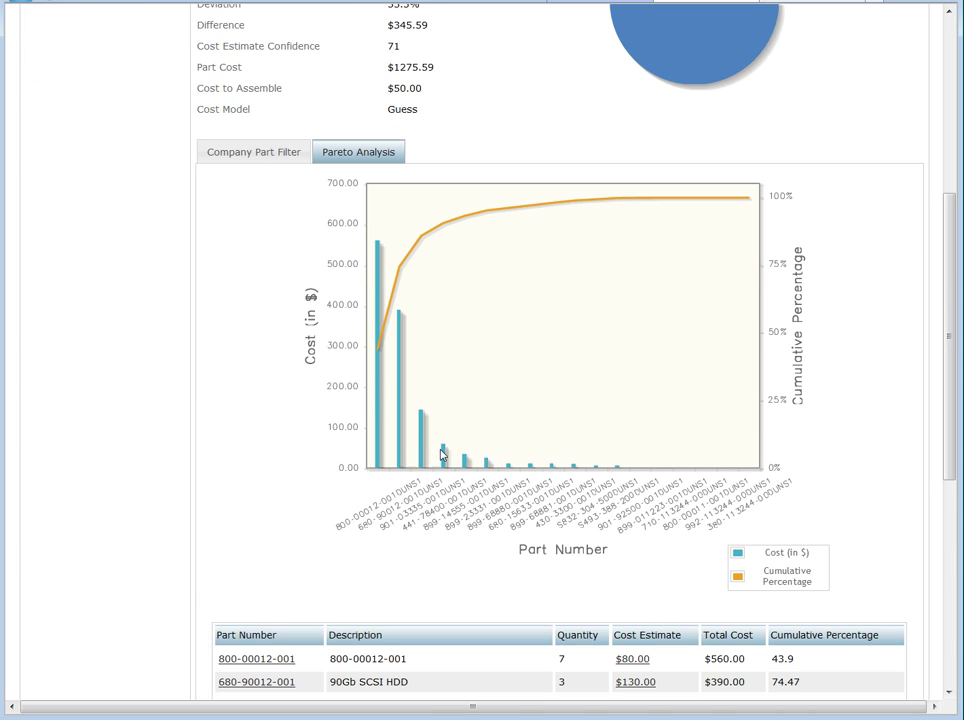
{"action": "mouse_move", "coordinate": [422, 237]}
{"action": "scroll", "coordinate": [438, 512], "scroll_direction": "down", "scroll_amount": 2}
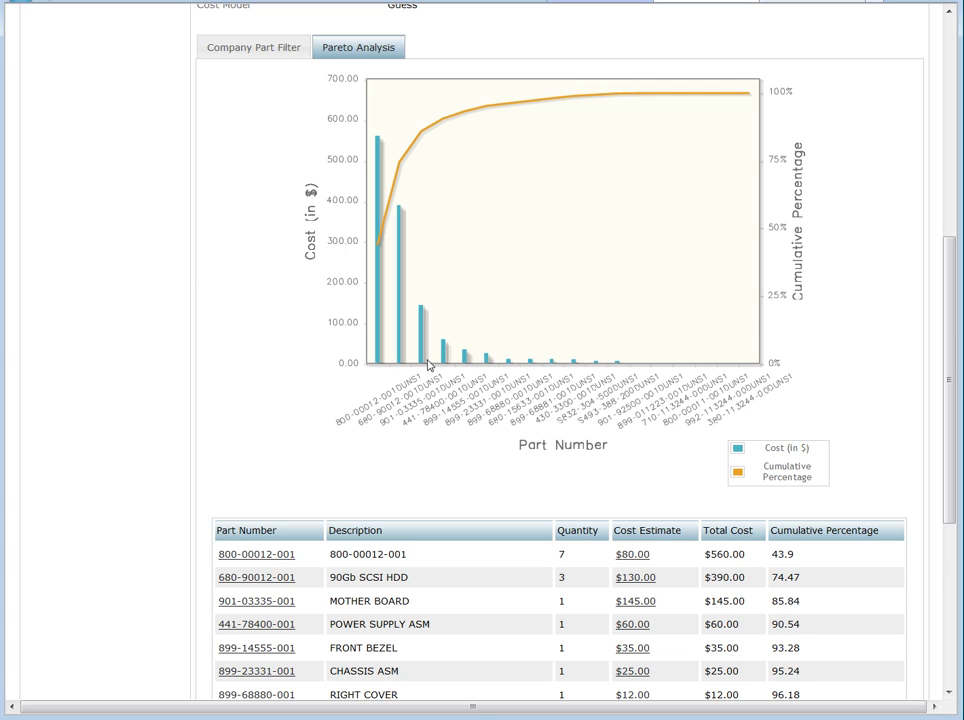
{"action": "mouse_move", "coordinate": [421, 133]}
{"action": "scroll", "coordinate": [776, 580], "scroll_direction": "down", "scroll_amount": 1}
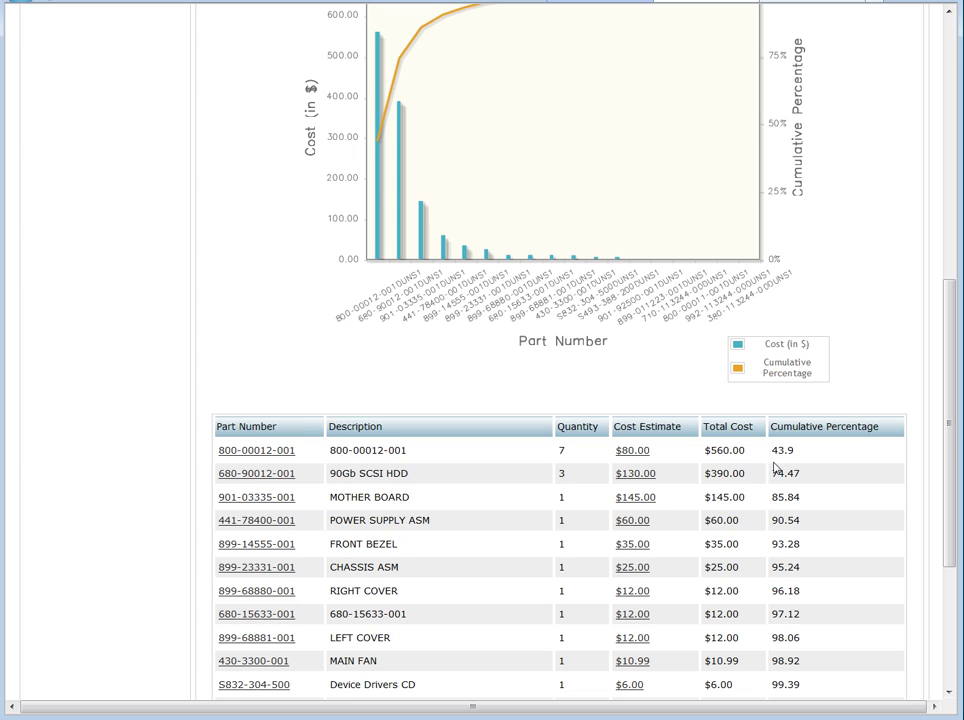
{"action": "left_click_drag", "start_coordinate": [743, 450], "coordinate": [711, 473]}
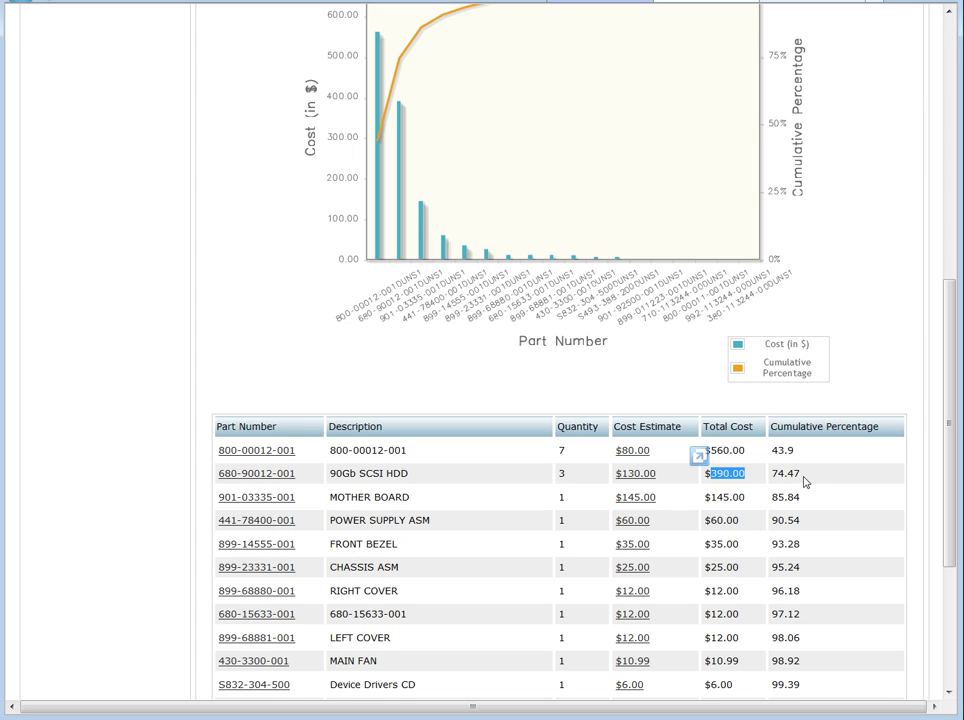
{"action": "left_click_drag", "start_coordinate": [805, 482], "coordinate": [777, 484]}
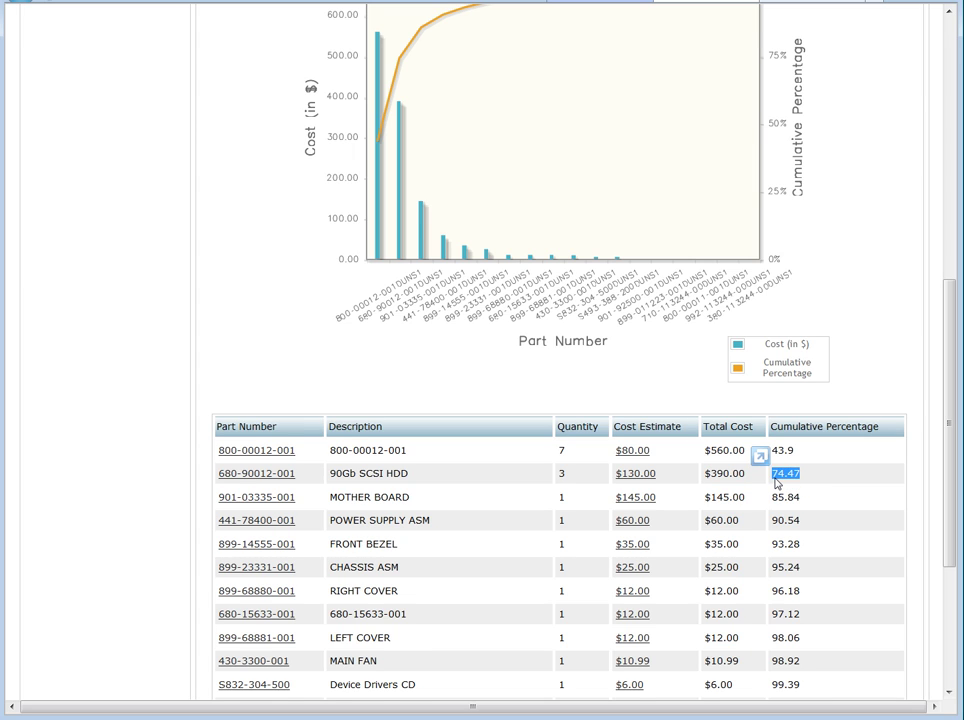
- Open the 90Gb SCSI HDD's cost information and review the cost breakdown of its Actual estimate
{"action": "left_click", "coordinate": [277, 474]}
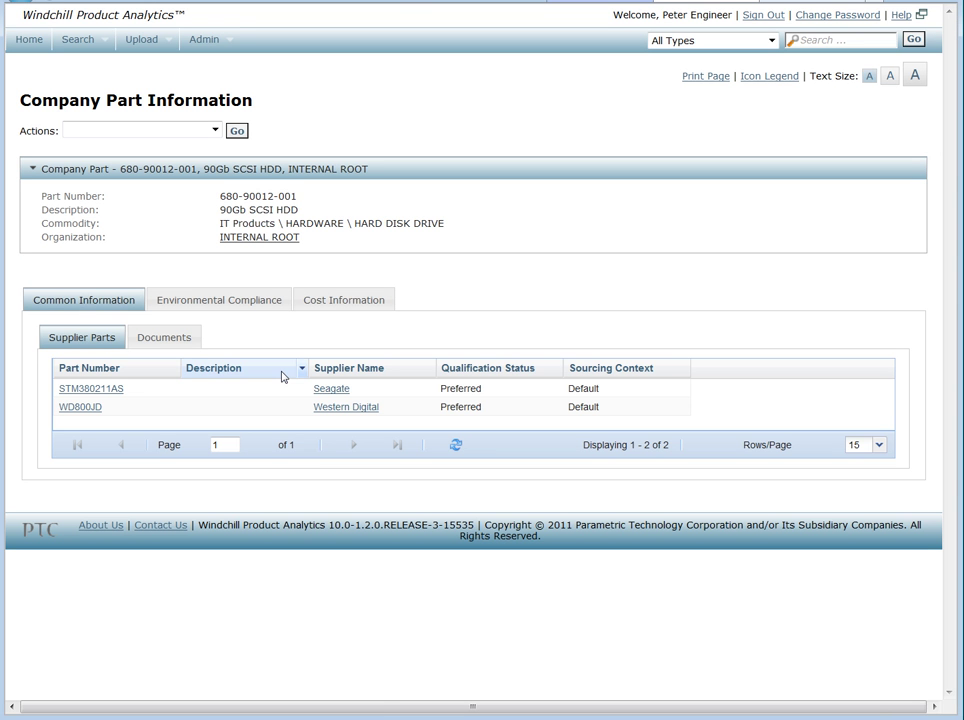
{"action": "left_click", "coordinate": [345, 299]}
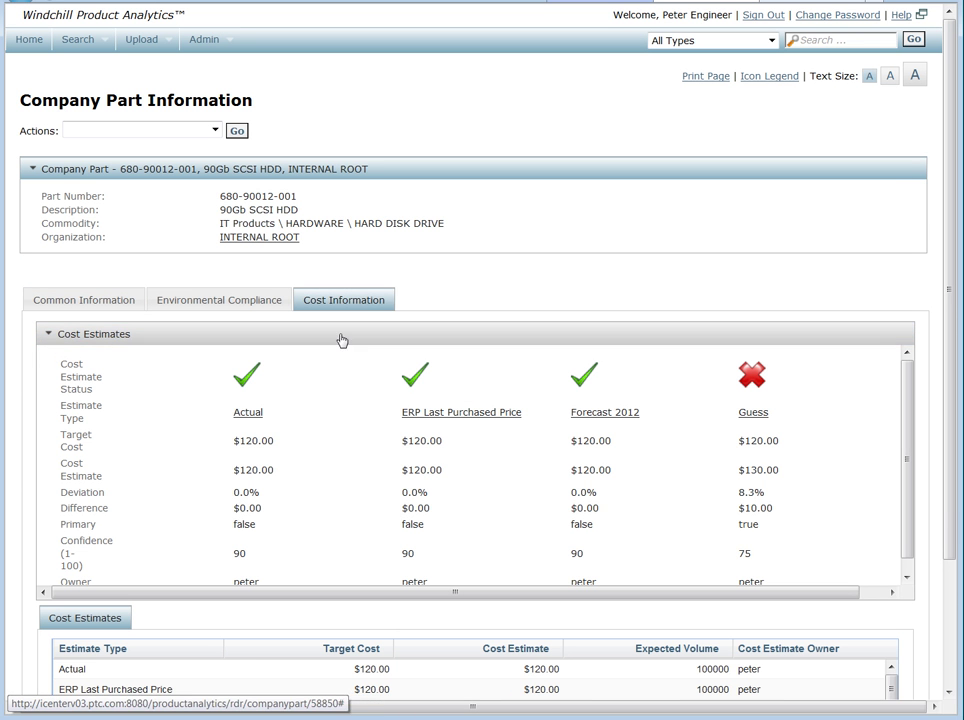
{"action": "left_click", "coordinate": [257, 417]}
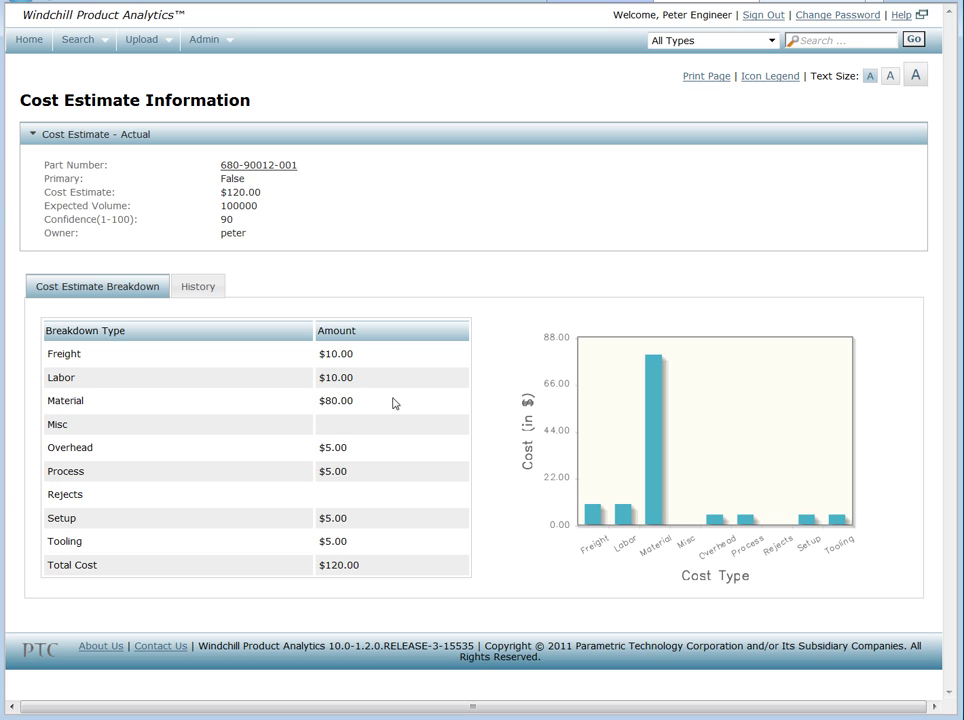
{"action": "mouse_move", "coordinate": [652, 356]}
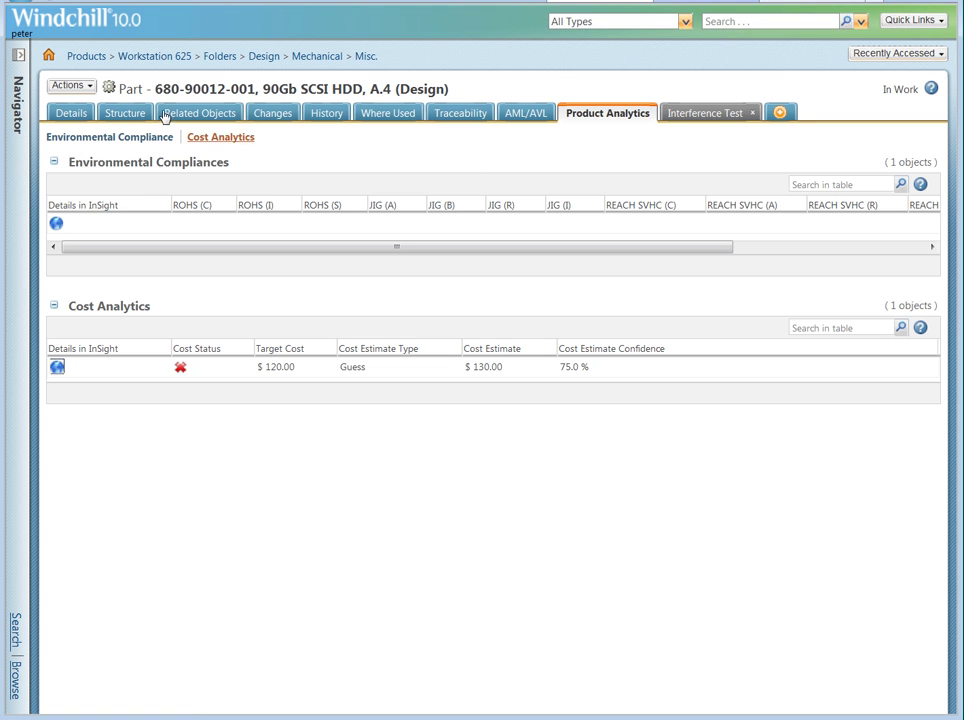
- Switch to Windchill and open the details of the Workstation 625 end item from the recently visited products
{"action": "left_click", "coordinate": [20, 112]}
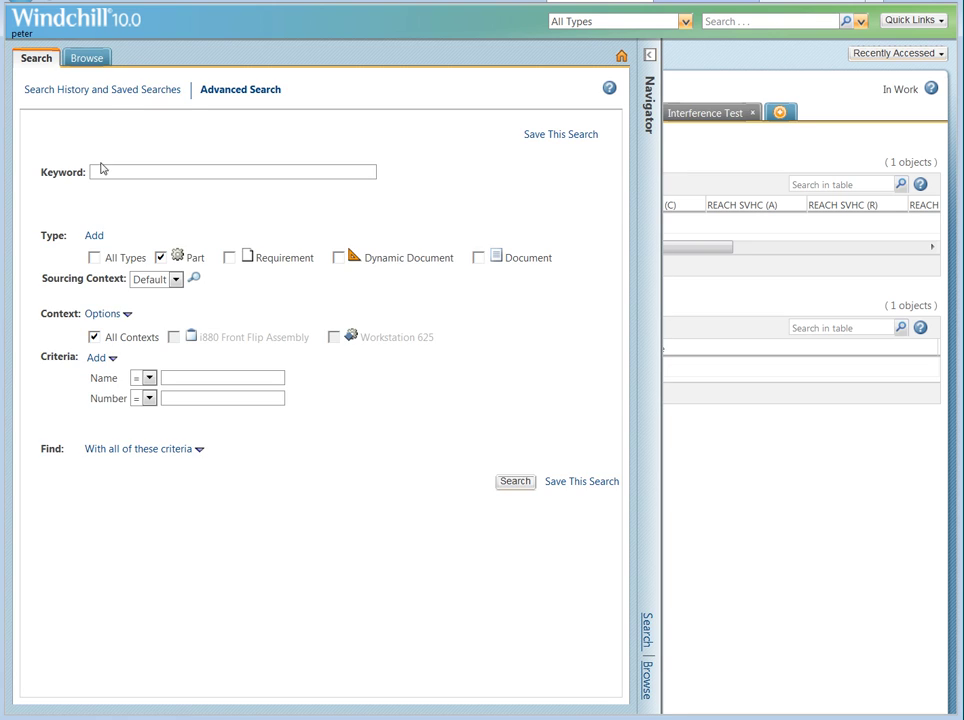
{"action": "left_click", "coordinate": [86, 58]}
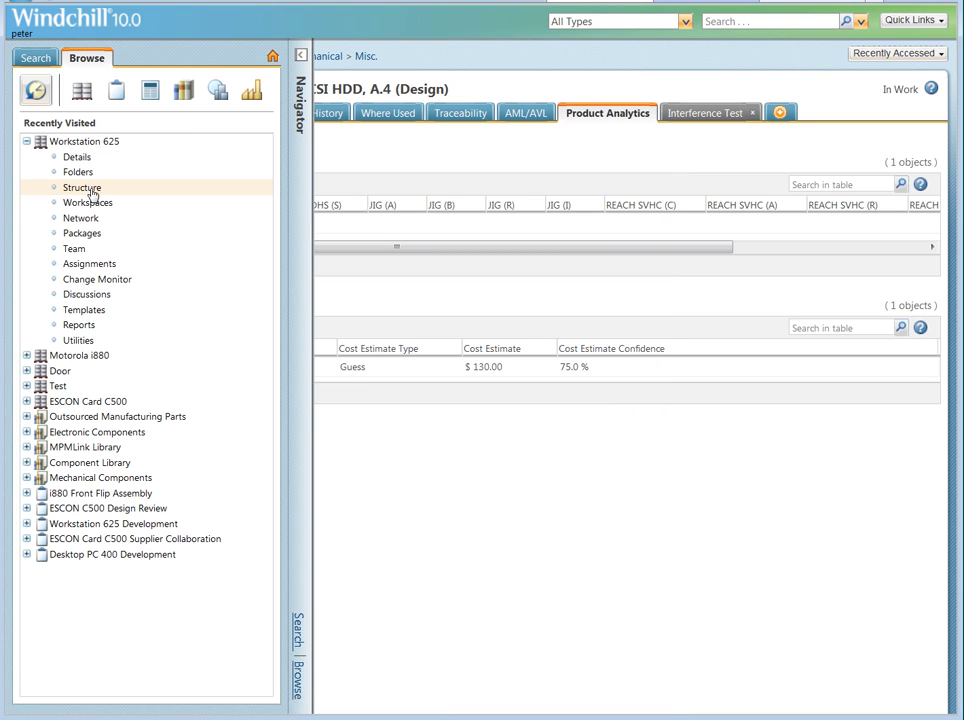
{"action": "left_click", "coordinate": [92, 192]}
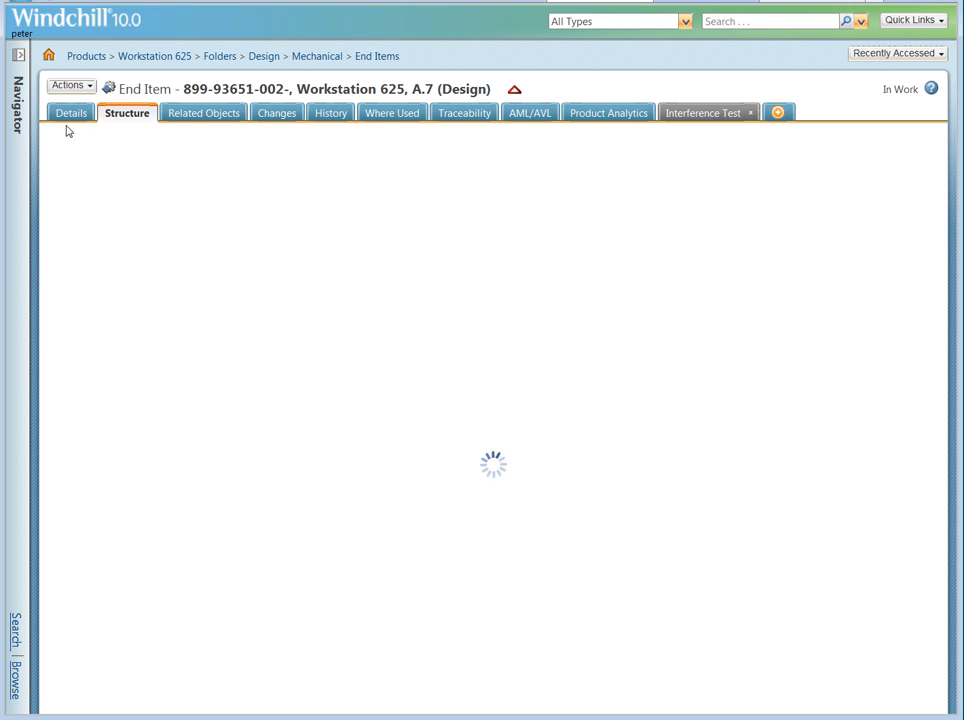
{"action": "left_click", "coordinate": [74, 114]}
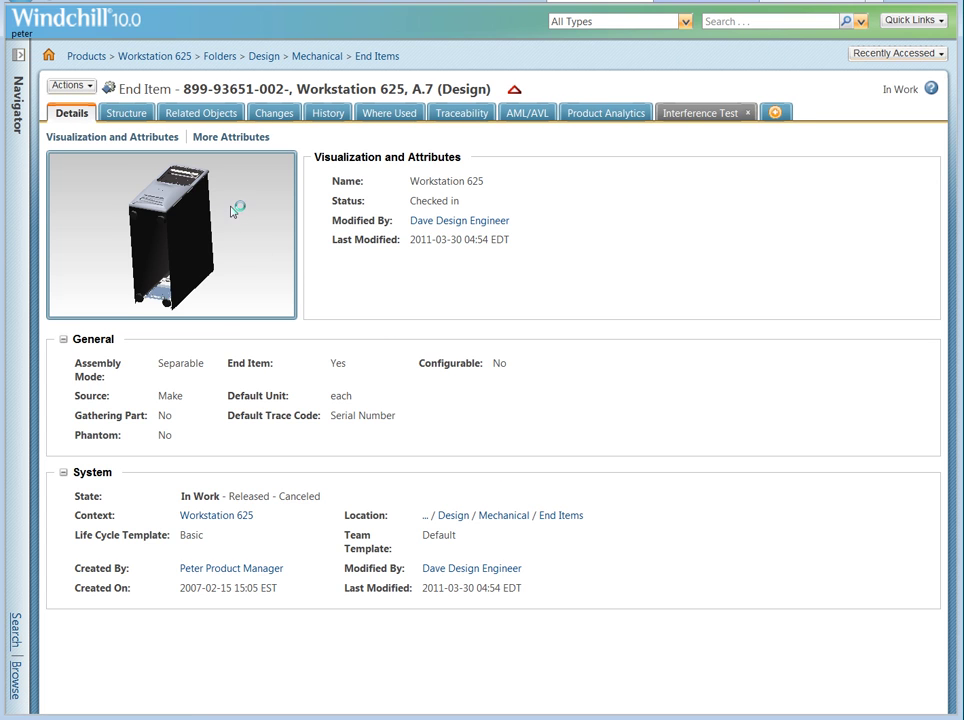
- Rotate the Workstation 625 preview, open the model in Creo Elements/View and enlarge the viewer window
{"action": "left_click_drag", "start_coordinate": [237, 200], "coordinate": [167, 213]}
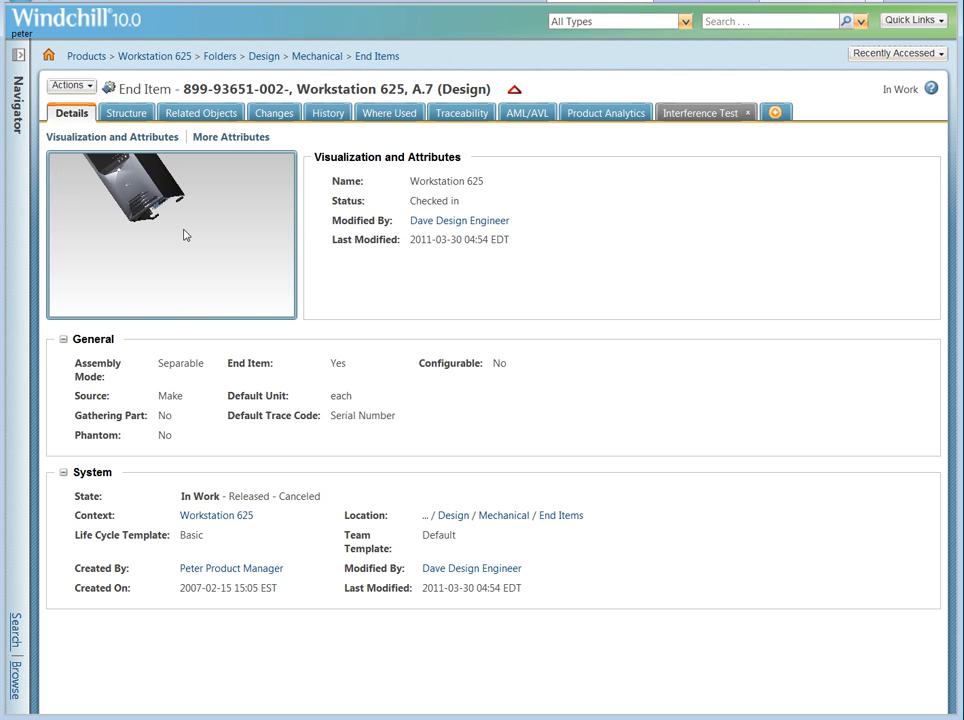
{"action": "left_click", "coordinate": [184, 235]}
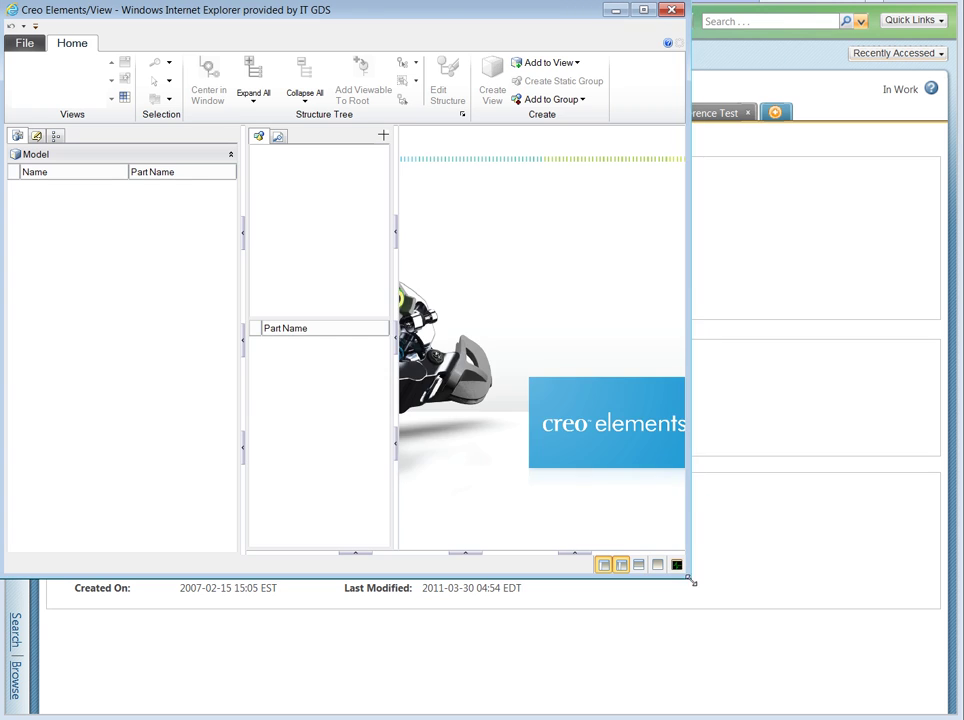
{"action": "left_click_drag", "start_coordinate": [690, 578], "coordinate": [922, 703]}
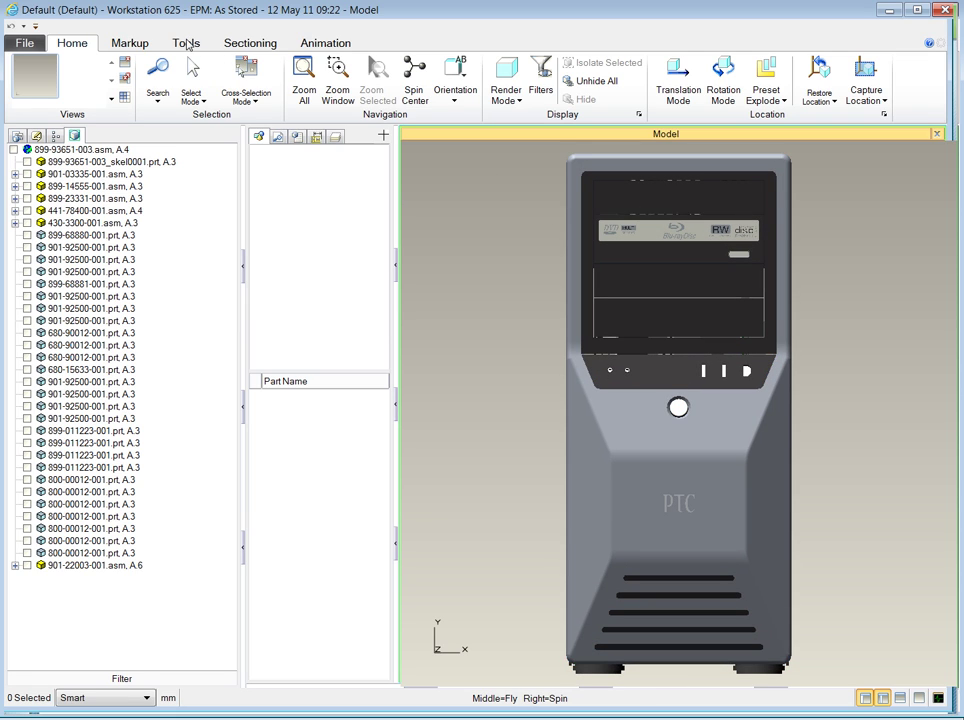
- Start a Color-coded Search on the Workstation 625 model and load the Cost Status query
{"action": "left_click", "coordinate": [195, 45]}
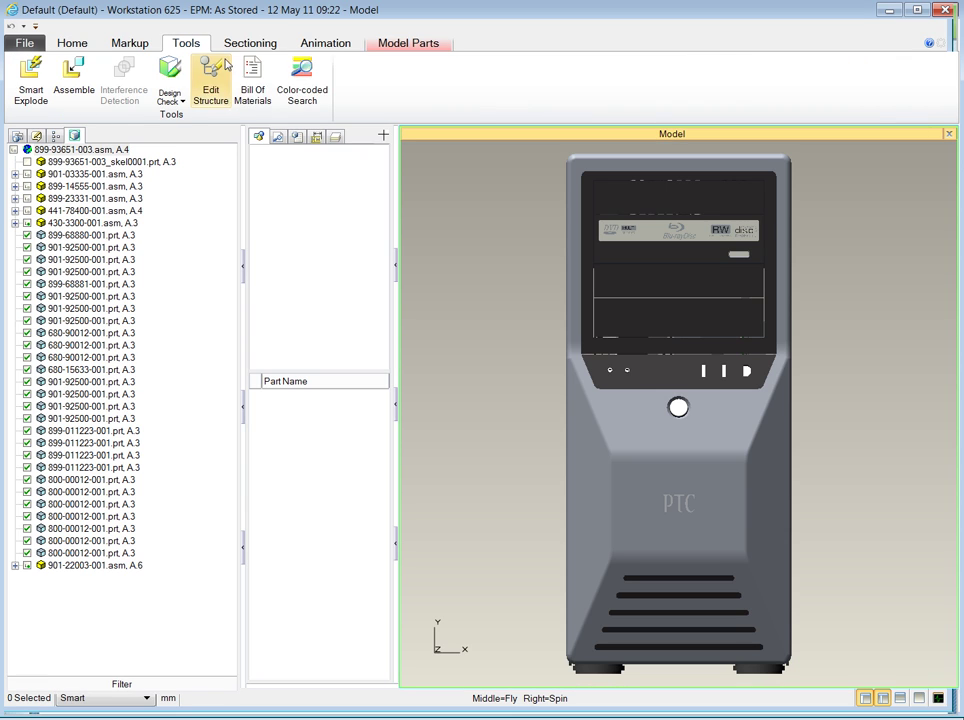
{"action": "left_click", "coordinate": [303, 88]}
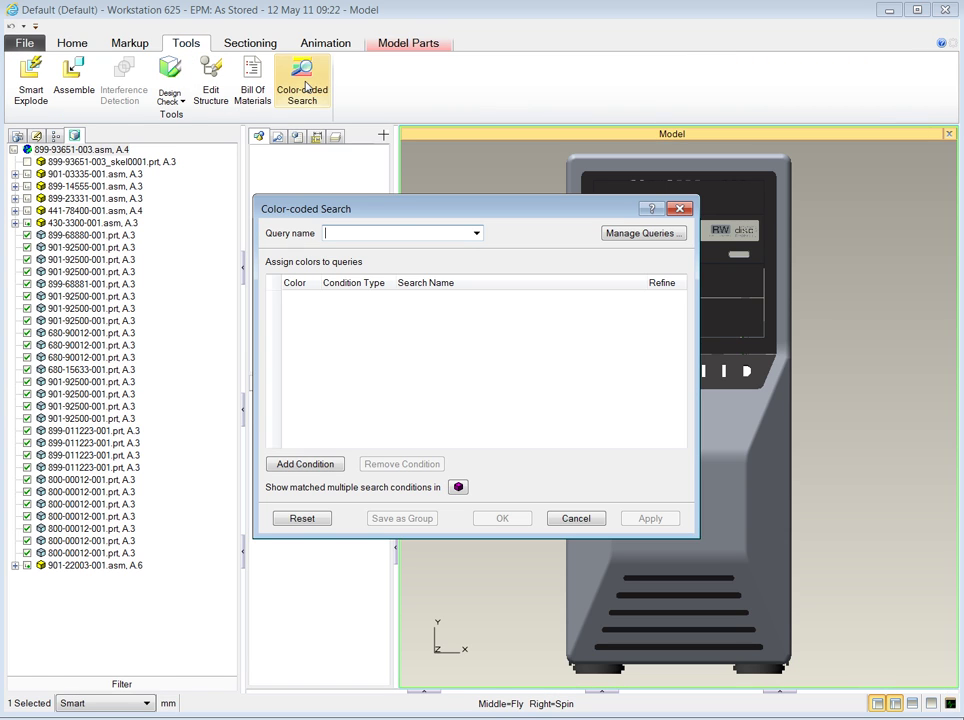
{"action": "left_click", "coordinate": [477, 234]}
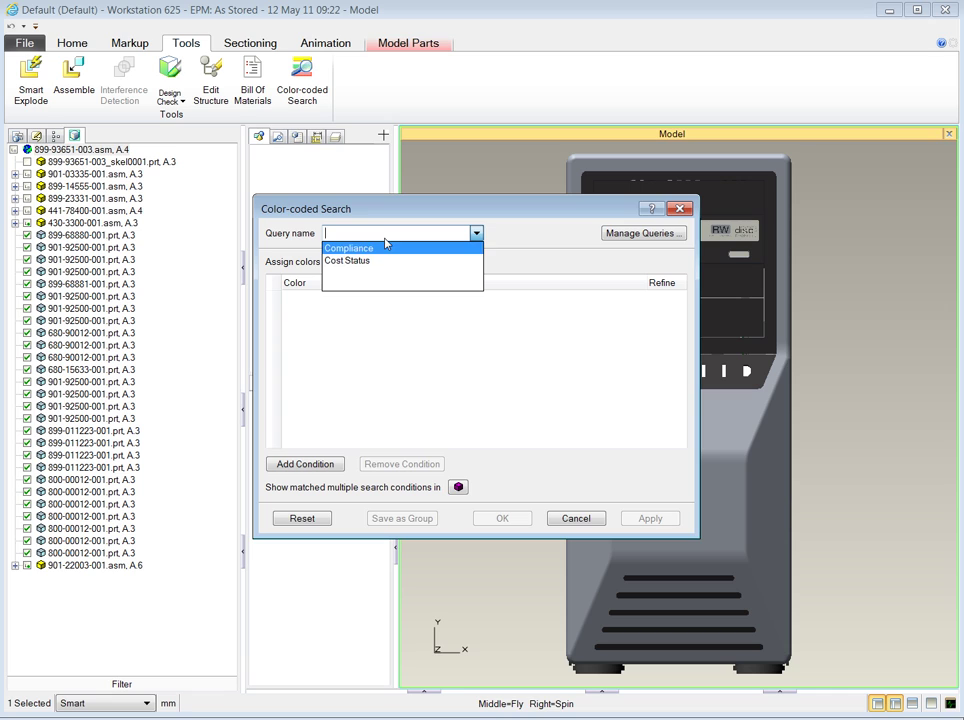
{"action": "left_click", "coordinate": [386, 261]}
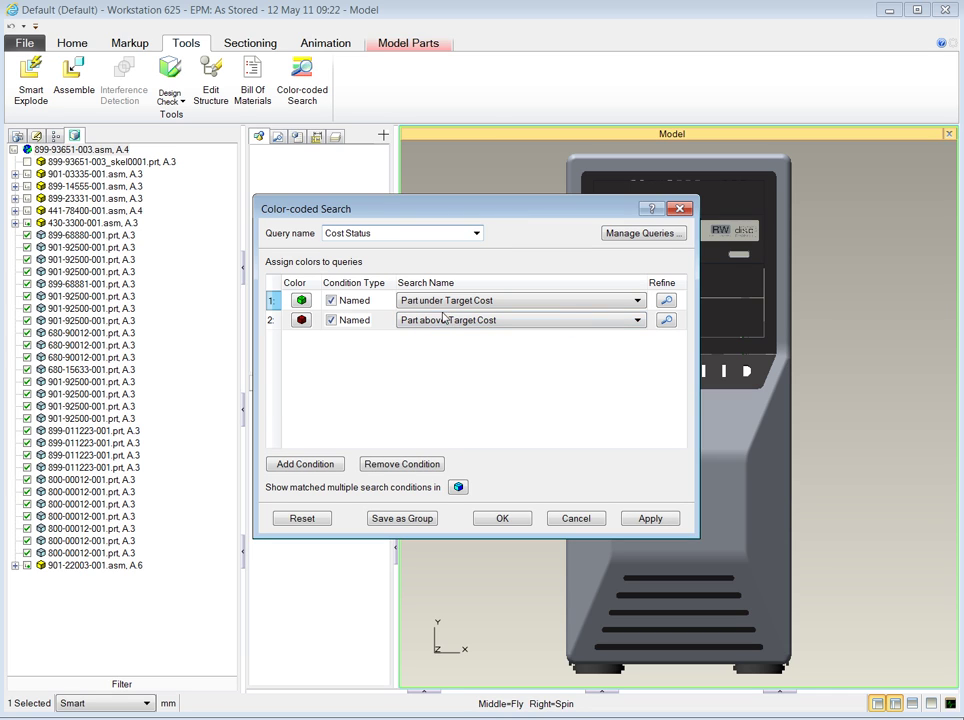
- Review the criteria of the Part under Target Cost and Part above Target Cost conditions and run the Cost Status color-coded search
{"action": "left_click", "coordinate": [666, 301]}
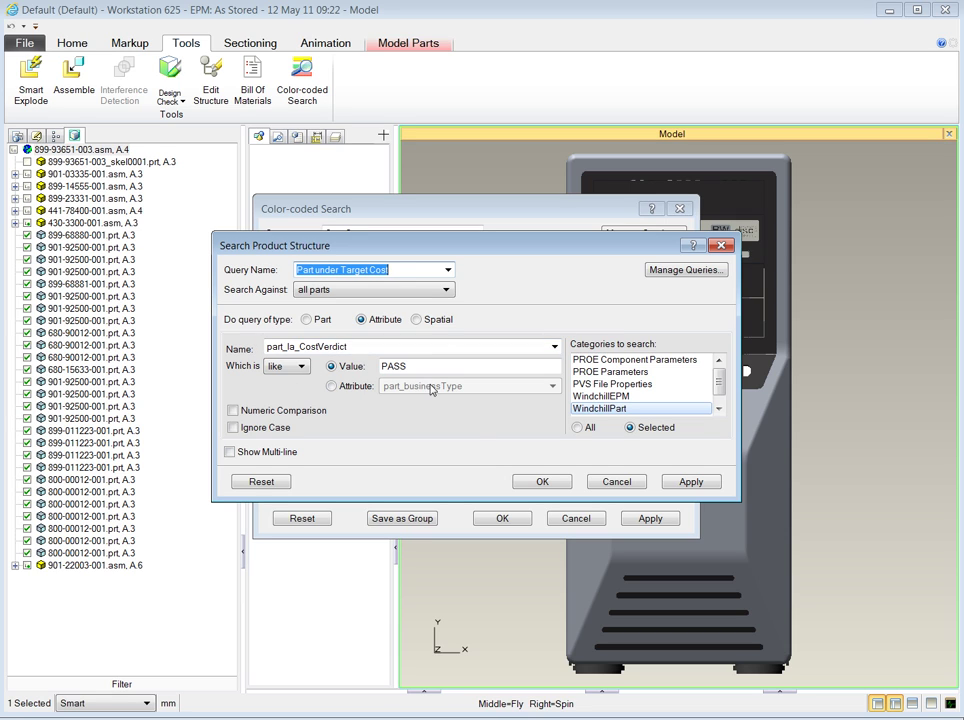
{"action": "left_click", "coordinate": [542, 482]}
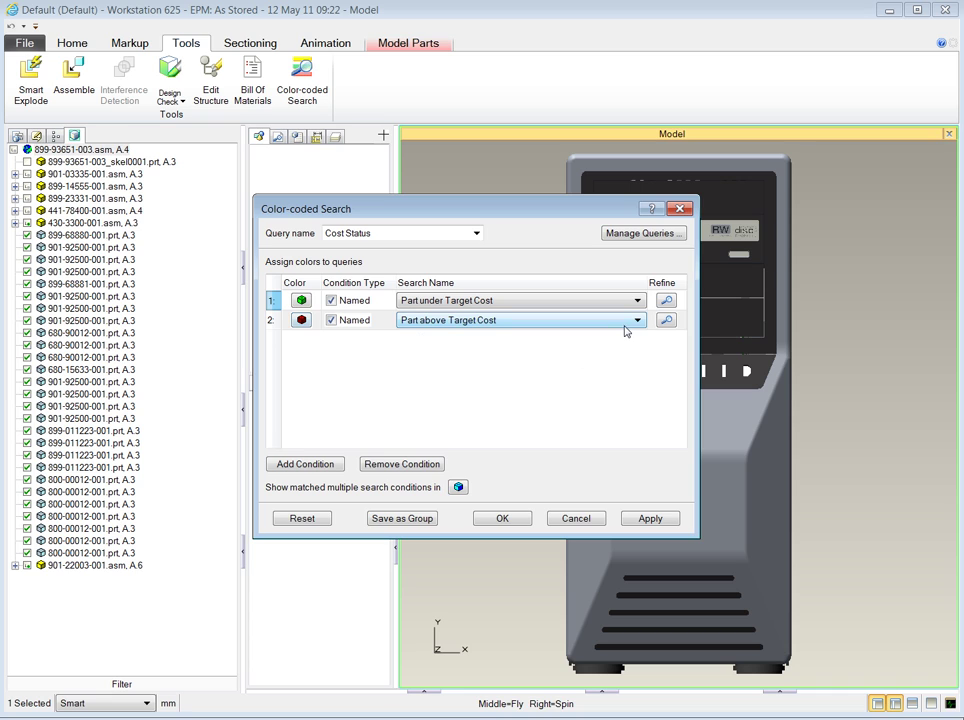
{"action": "left_click", "coordinate": [666, 320]}
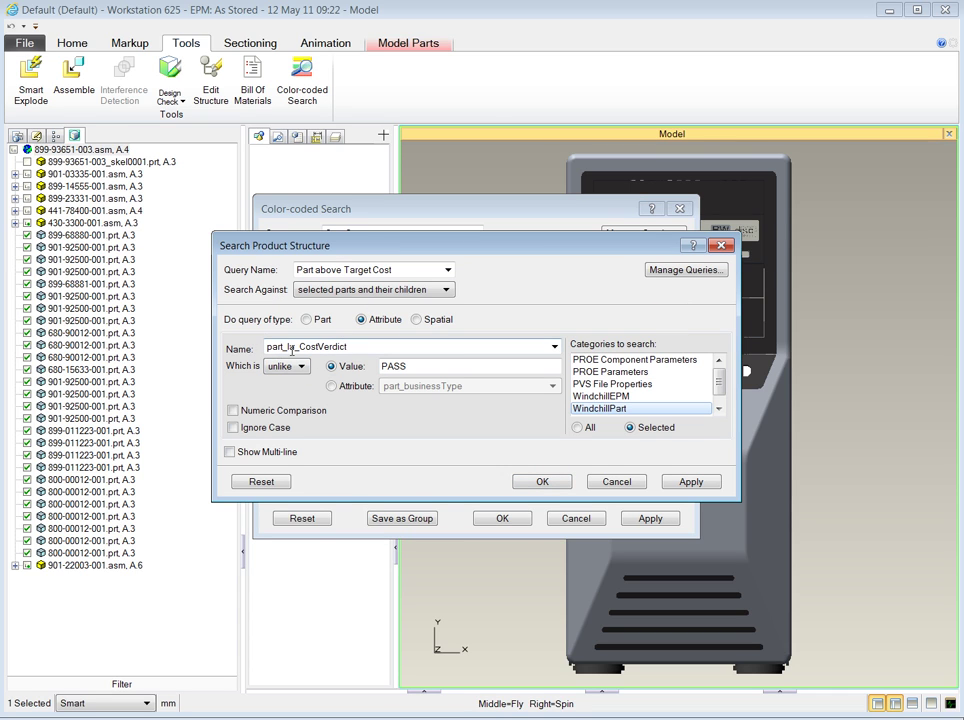
{"action": "left_click", "coordinate": [545, 482]}
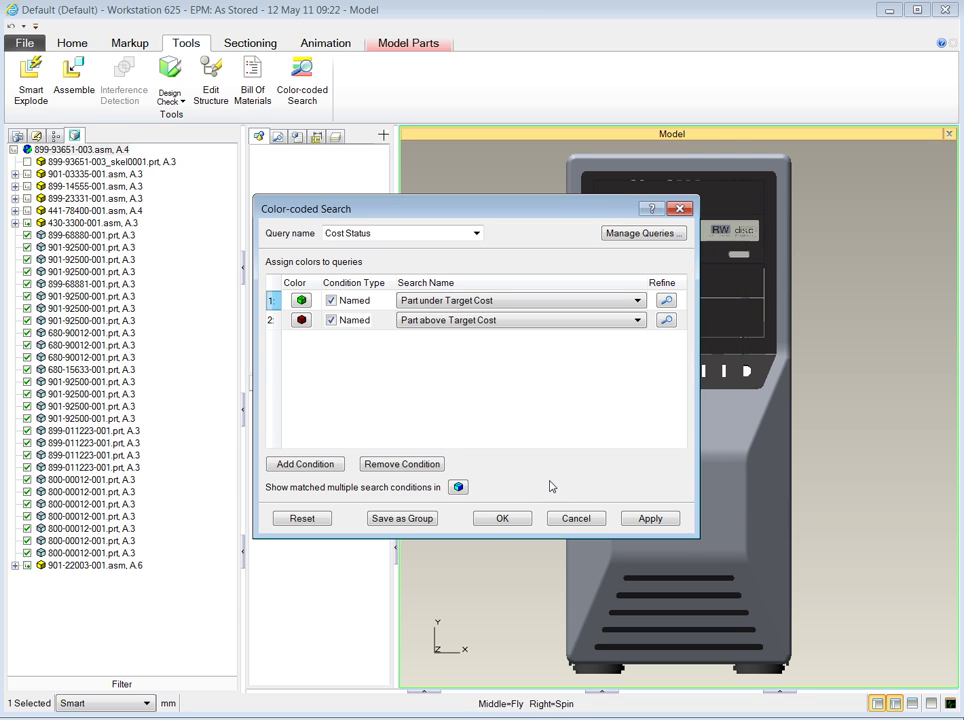
{"action": "left_click", "coordinate": [512, 517]}
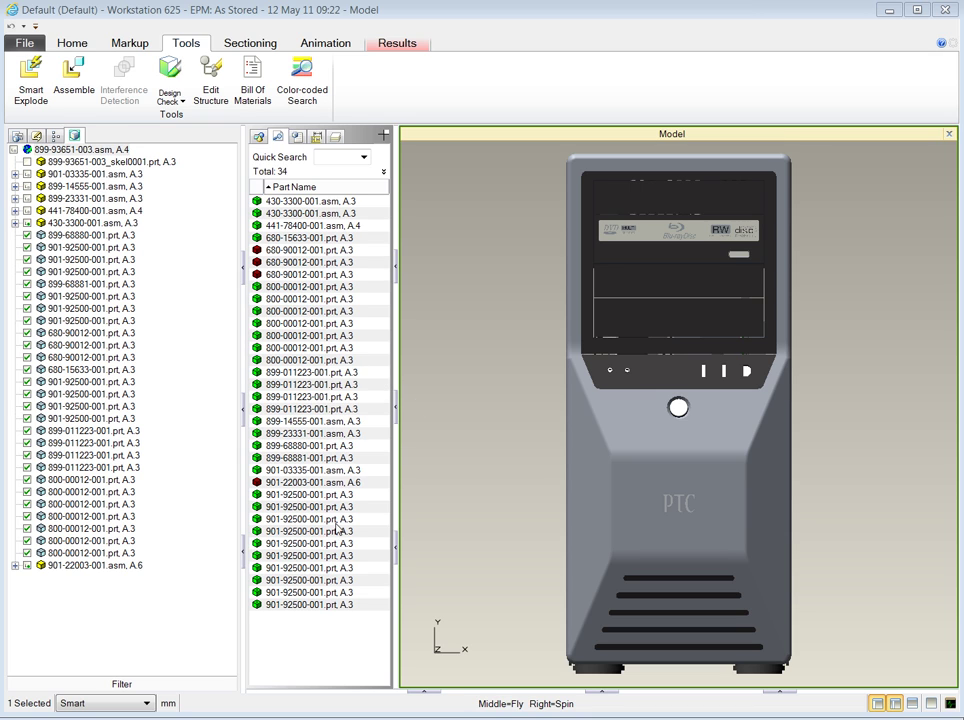
{"action": "right_click", "coordinate": [317, 272]}
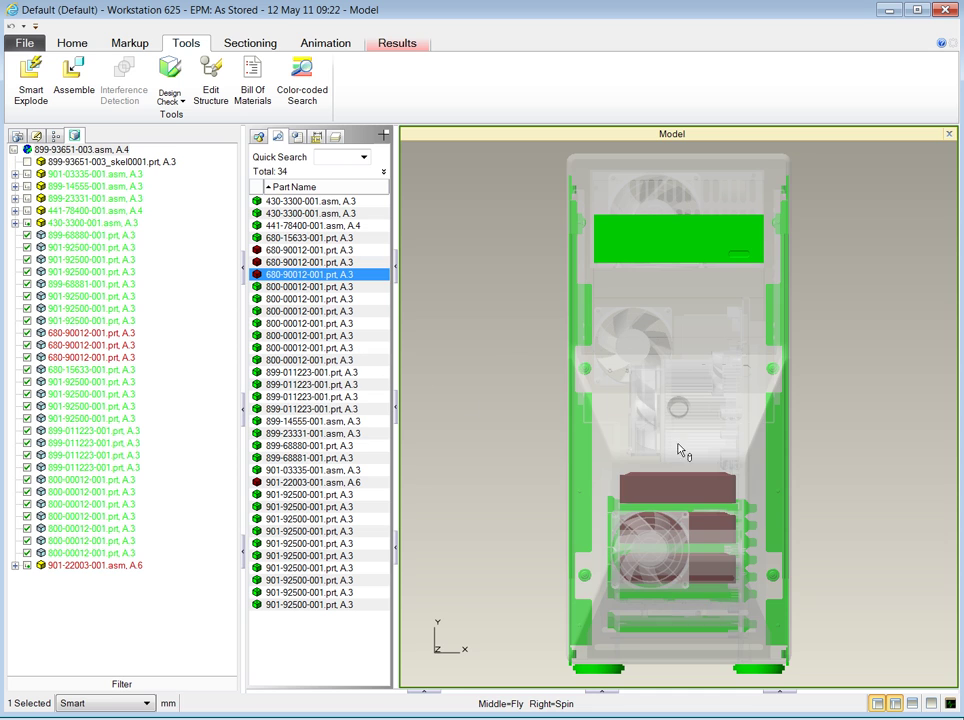
{"action": "left_click_drag", "start_coordinate": [844, 430], "coordinate": [801, 495]}
{"action": "right_click_drag", "start_coordinate": [801, 495], "coordinate": [804, 496]}
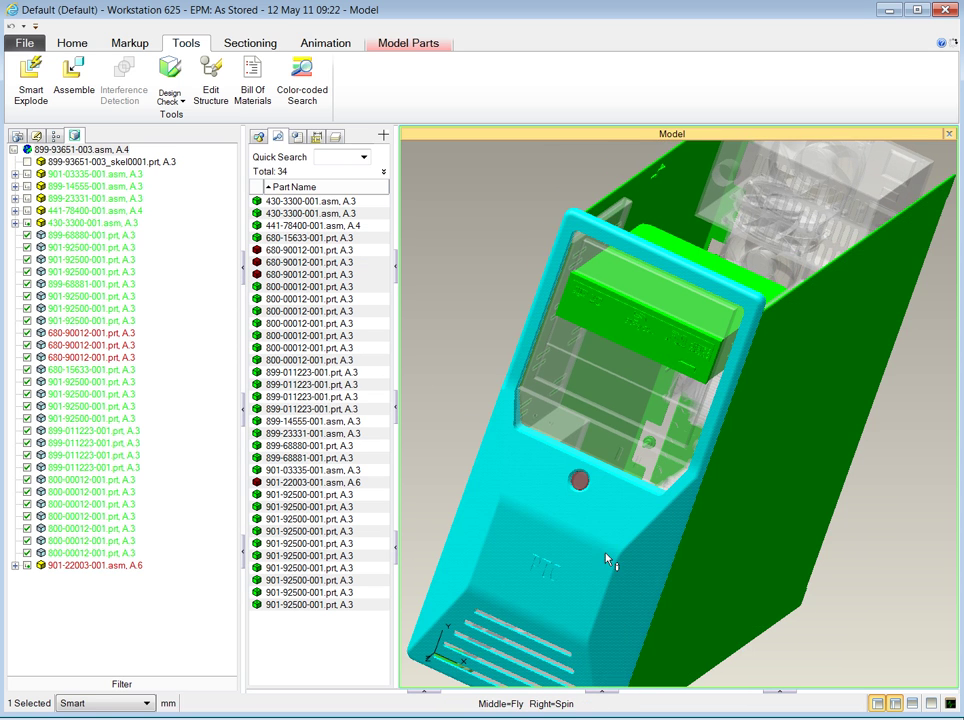
{"action": "scroll", "coordinate": [599, 557], "scroll_direction": "down", "scroll_amount": 1}
{"action": "scroll", "coordinate": [599, 557], "scroll_direction": "up", "scroll_amount": 1}
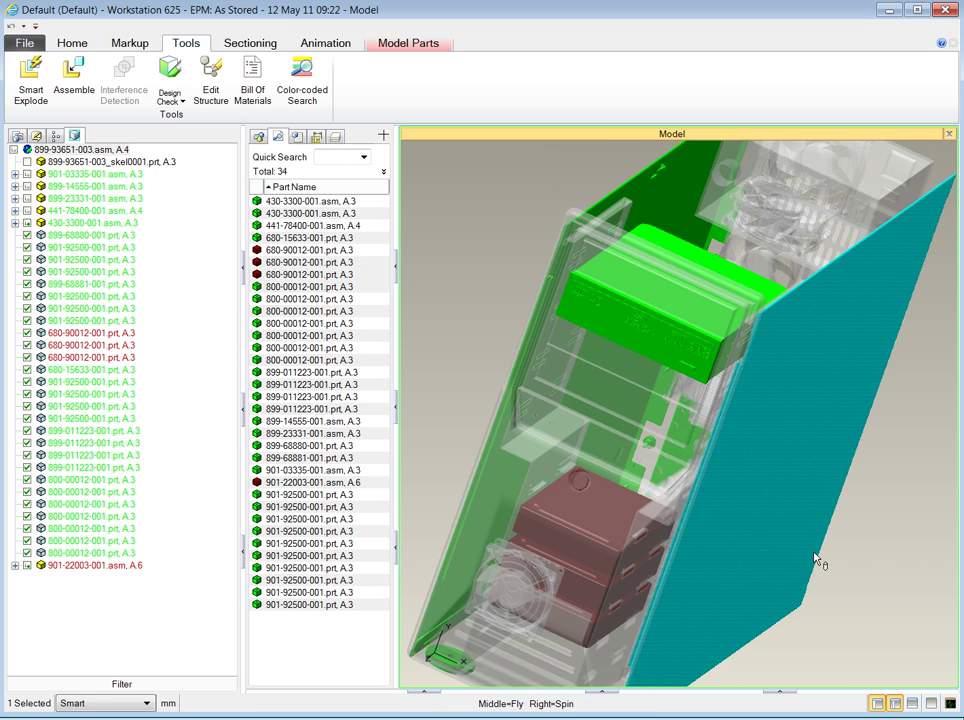
{"action": "left_click", "coordinate": [318, 250]}
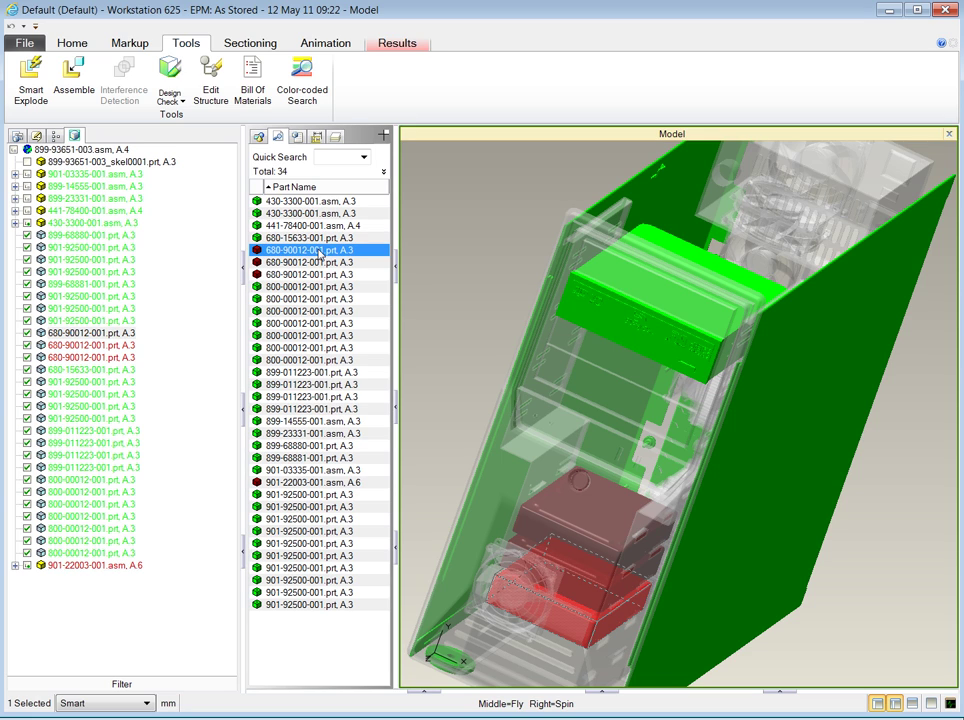
{"action": "left_click", "coordinate": [317, 263]}
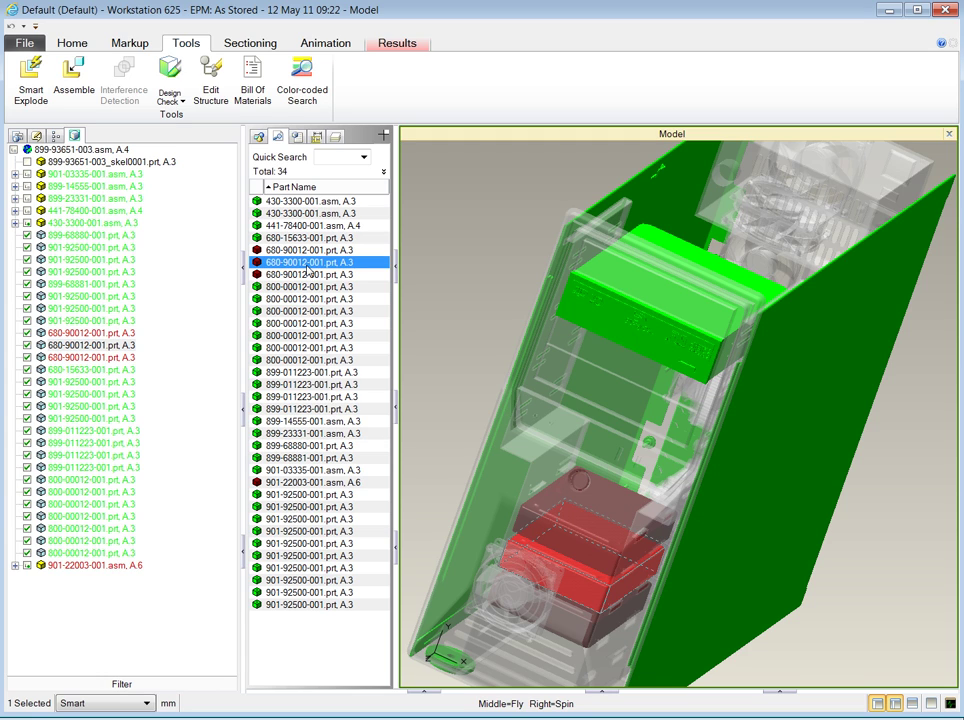
{"action": "right_click", "coordinate": [112, 357]}
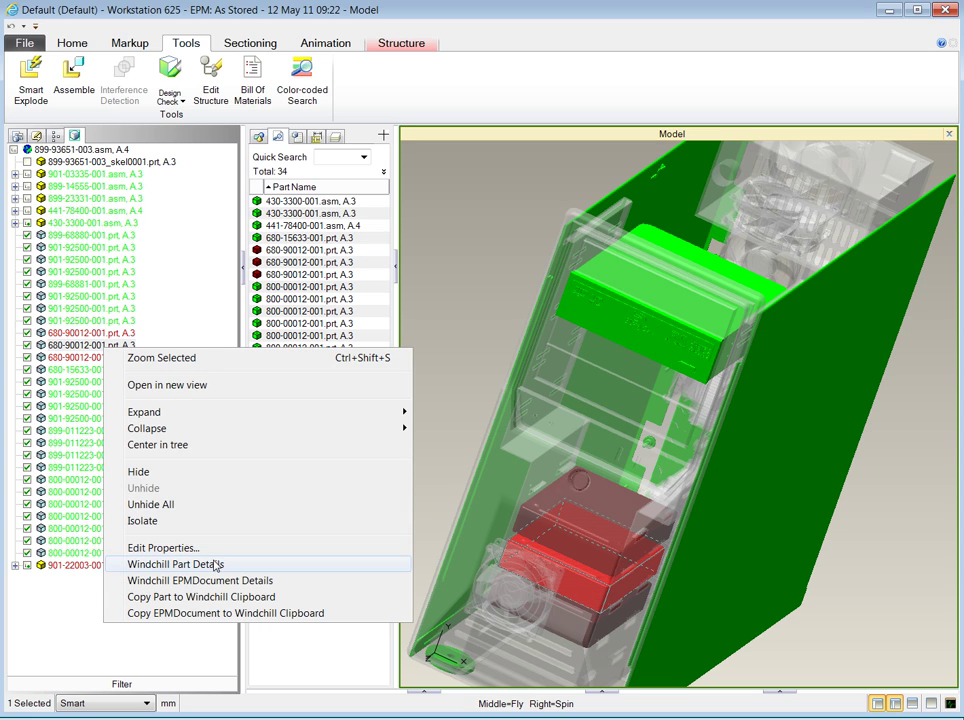